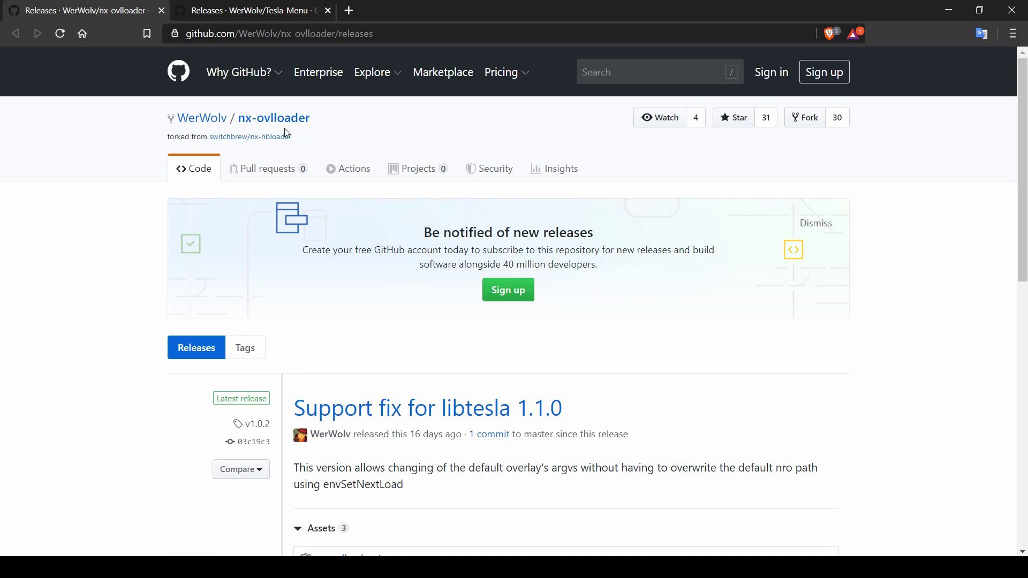
Review the nx-ovlloader v1.0.2 assets and the Tesla-Menu release's ovlmenu.zip on GitHub.
scroll(305, 212, down, 2)
scroll(305, 213, down, 1)
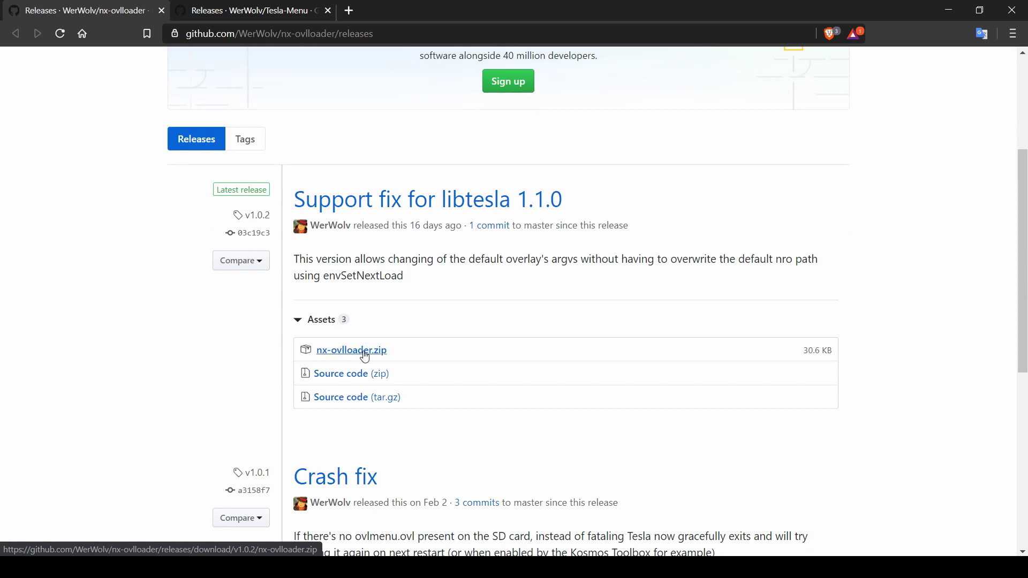
scroll(359, 354, up, 3)
click(271, 11)
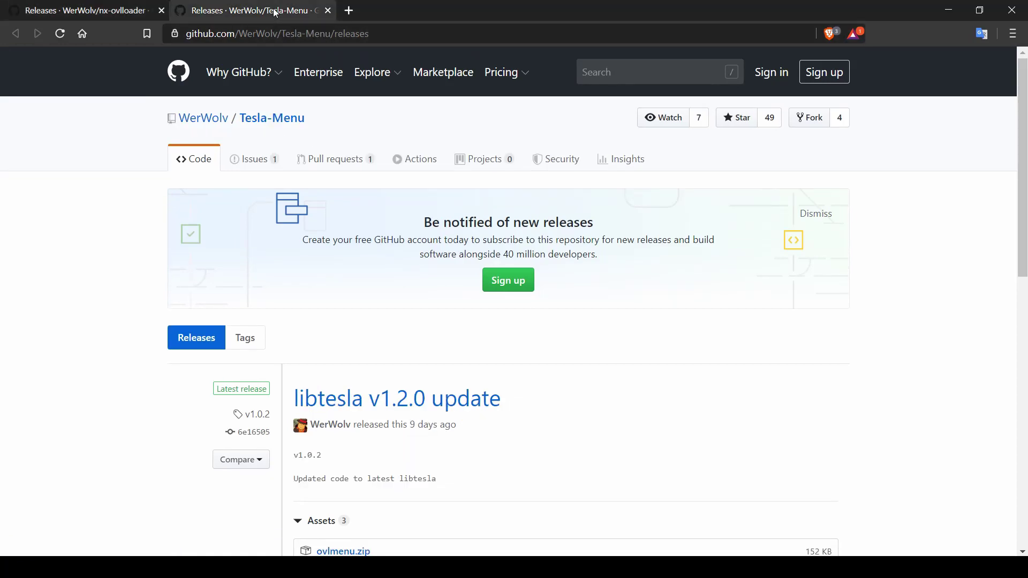
mouse_move(244, 72)
scroll(438, 342, down, 4)
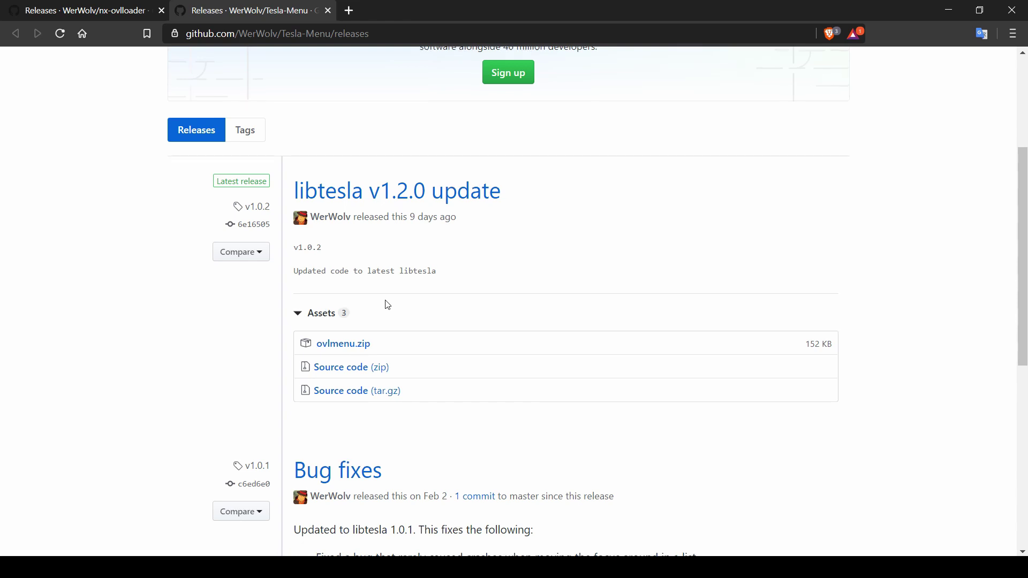
scroll(388, 305, up, 3)
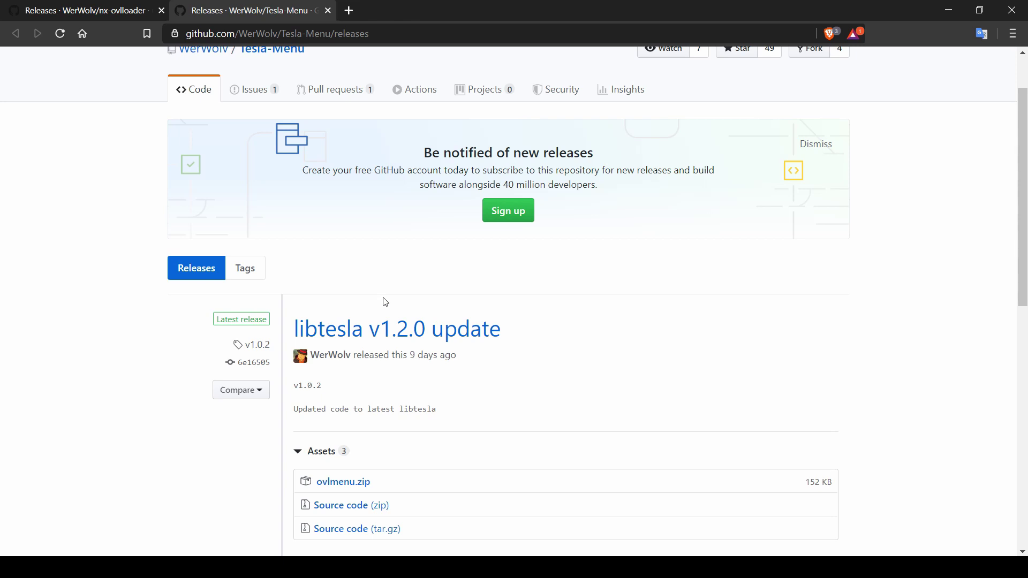
scroll(385, 302, up, 1)
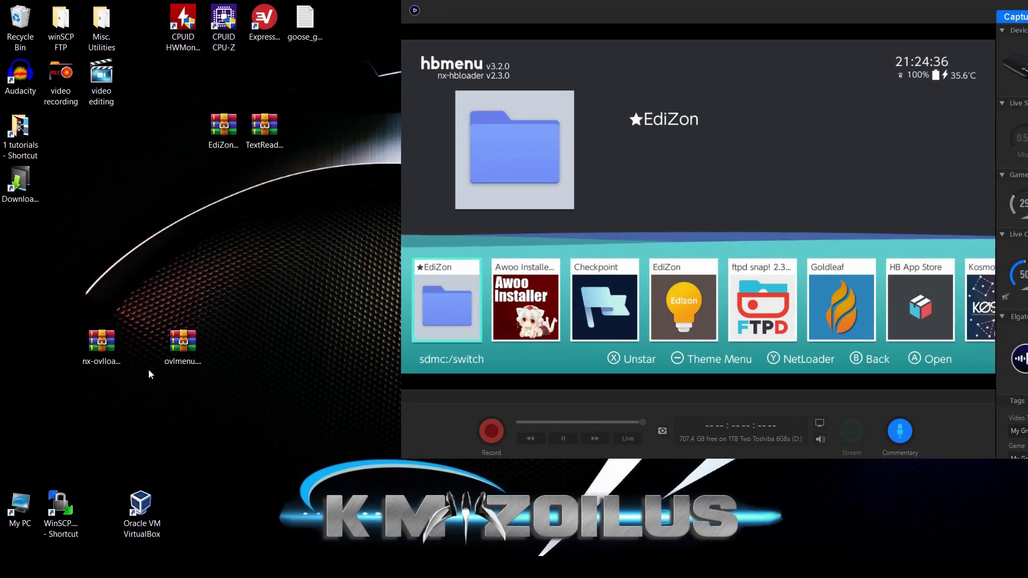
Extract the atmosphere folder from nx-ovlloader.zip onto the desktop.
double_click(92, 352)
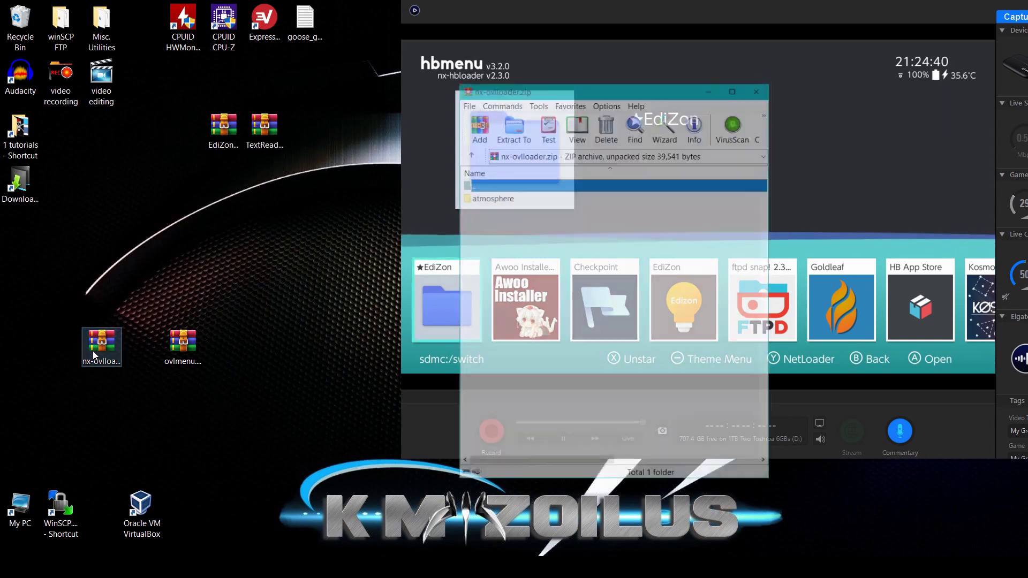
drag(513, 197, 145, 254)
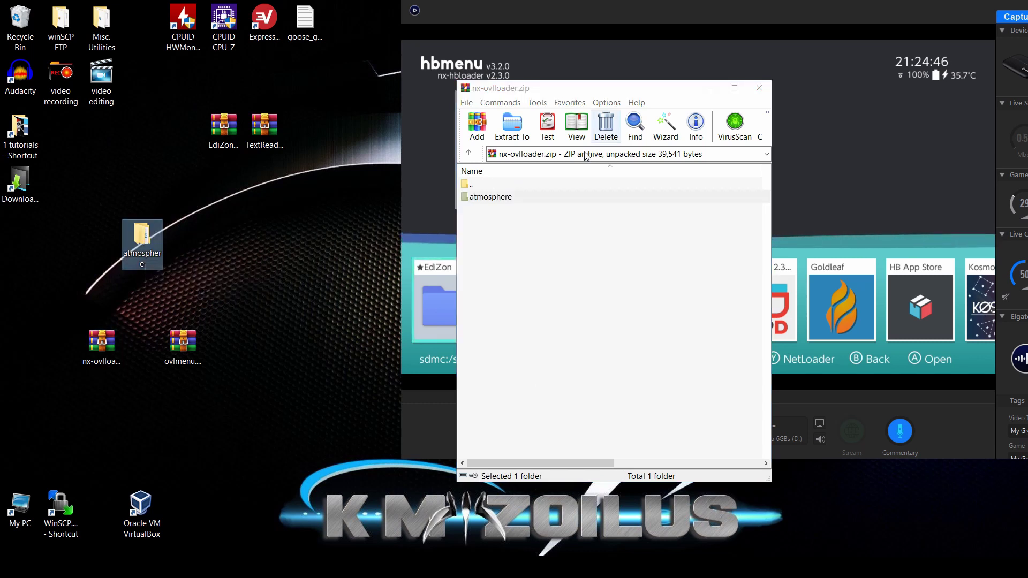
click(759, 89)
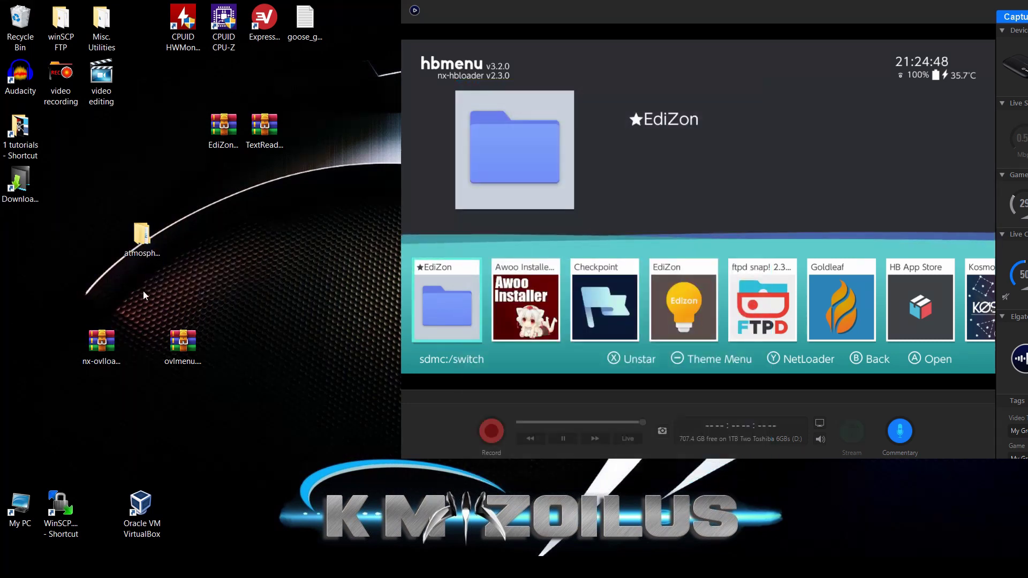
Extract the switch folder from ovlmenu.zip onto the desktop.
double_click(172, 345)
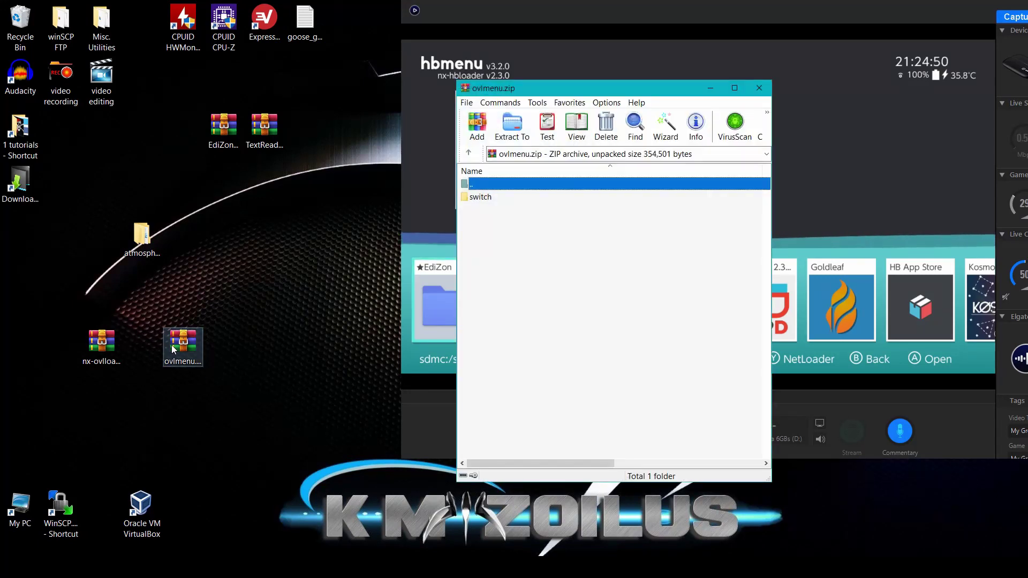
drag(484, 204, 213, 241)
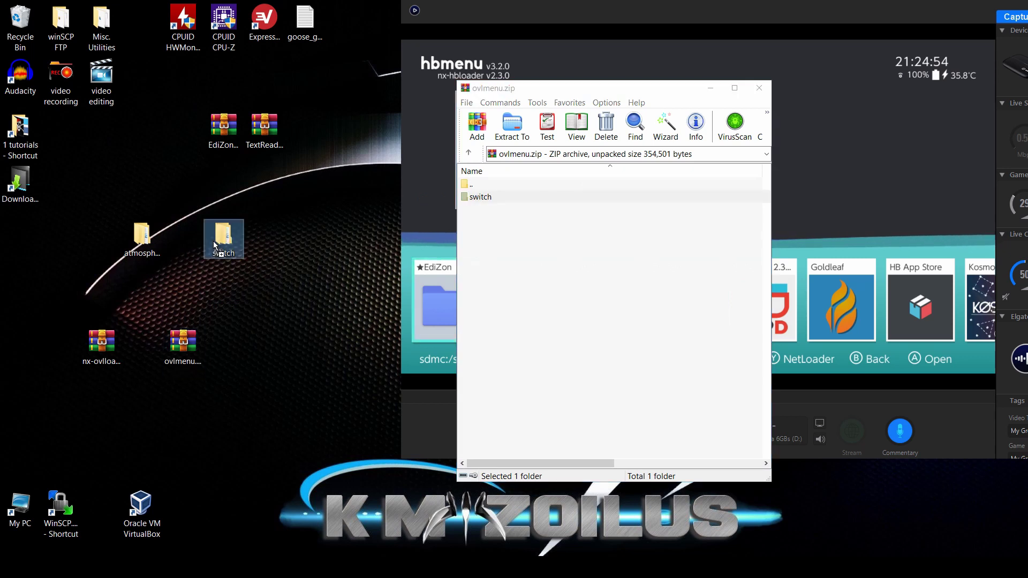
click(759, 88)
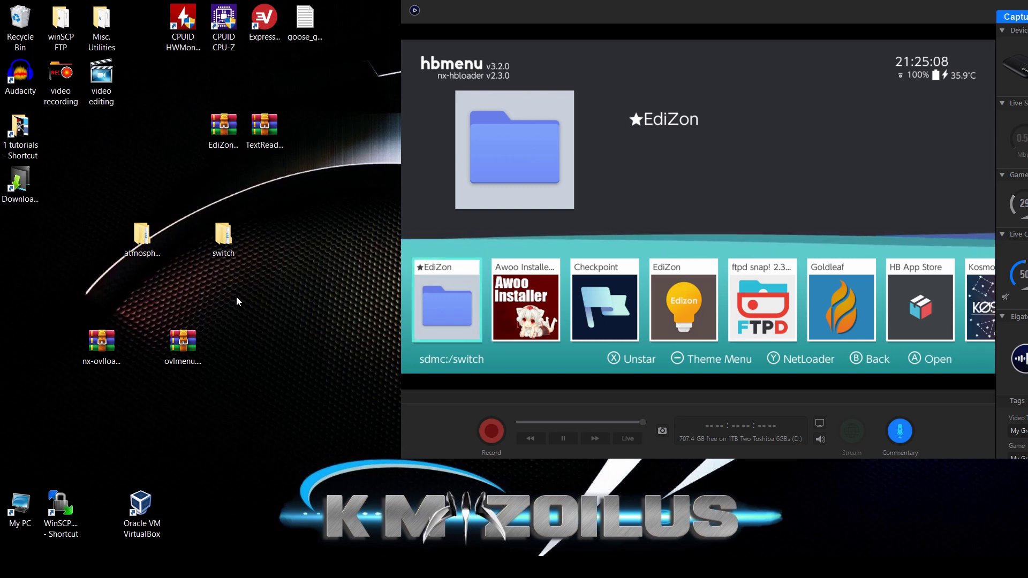
Log in to My Switch - Purple with a blank username and go up to the SD card root '/'.
double_click(59, 515)
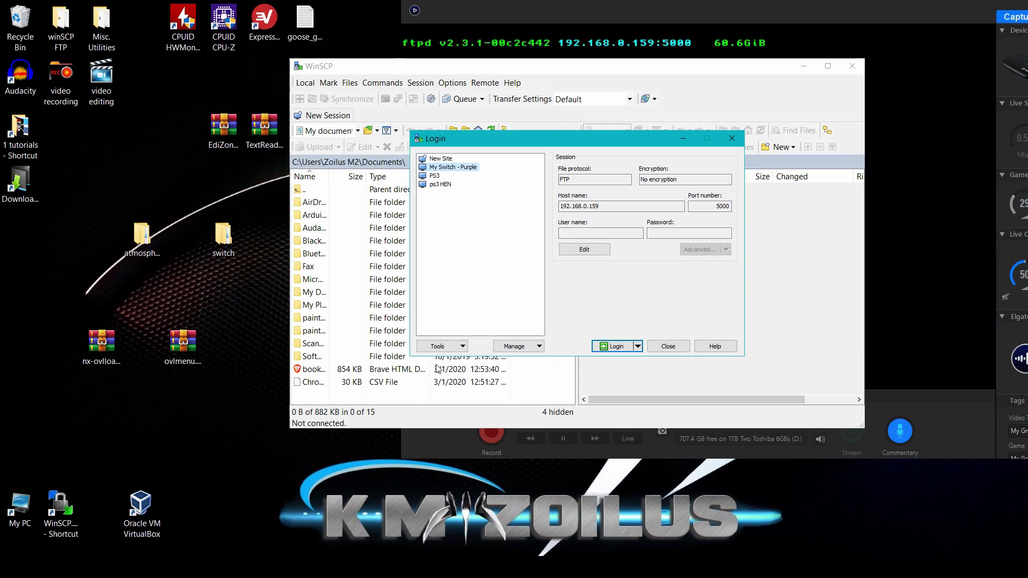
click(612, 346)
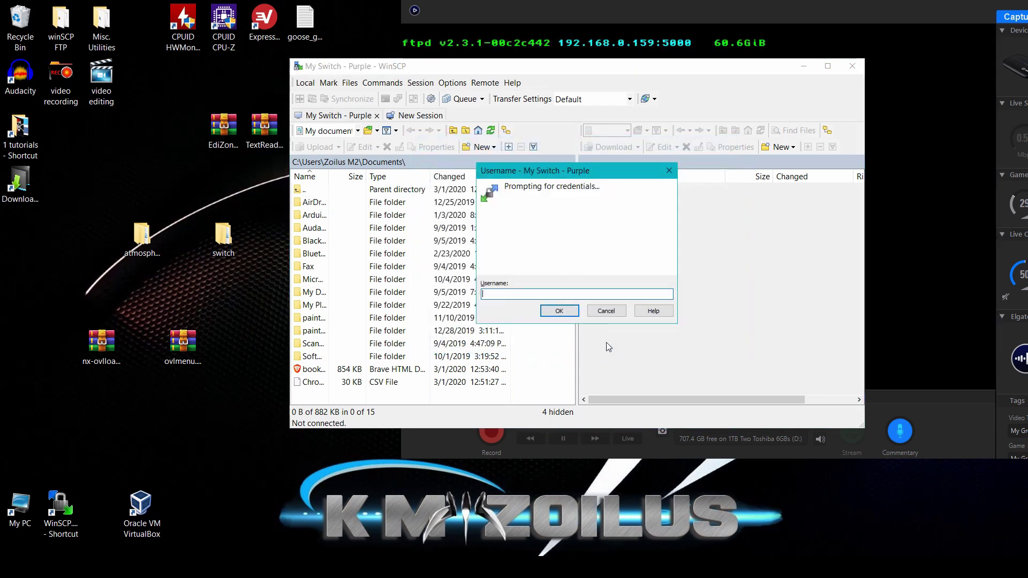
click(559, 311)
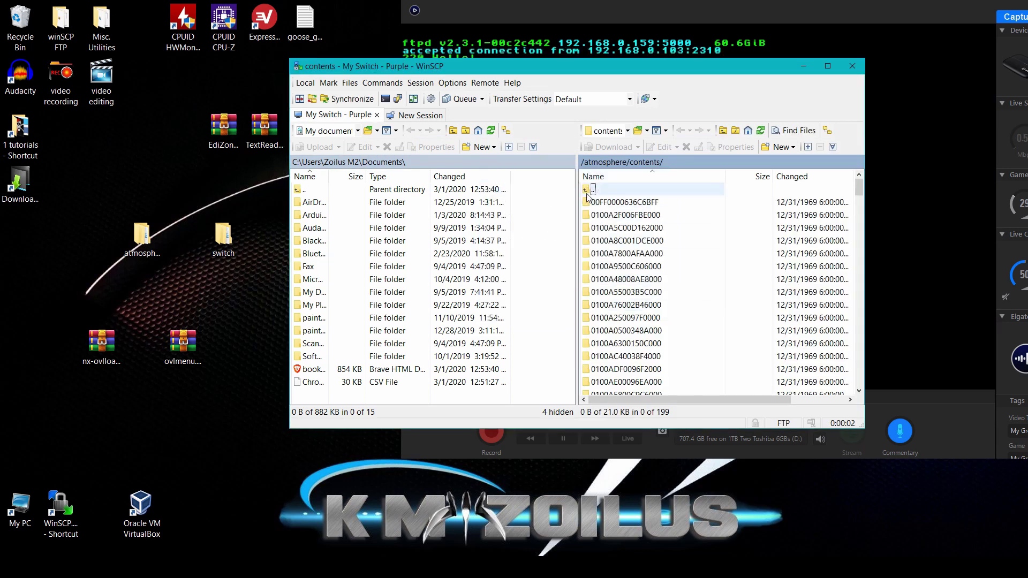
double_click(587, 190)
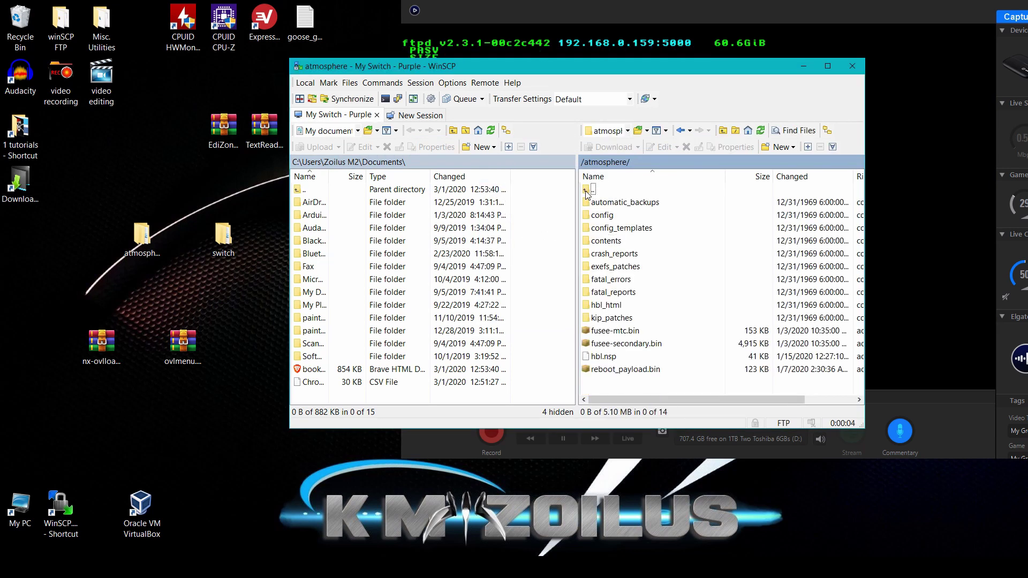
double_click(589, 190)
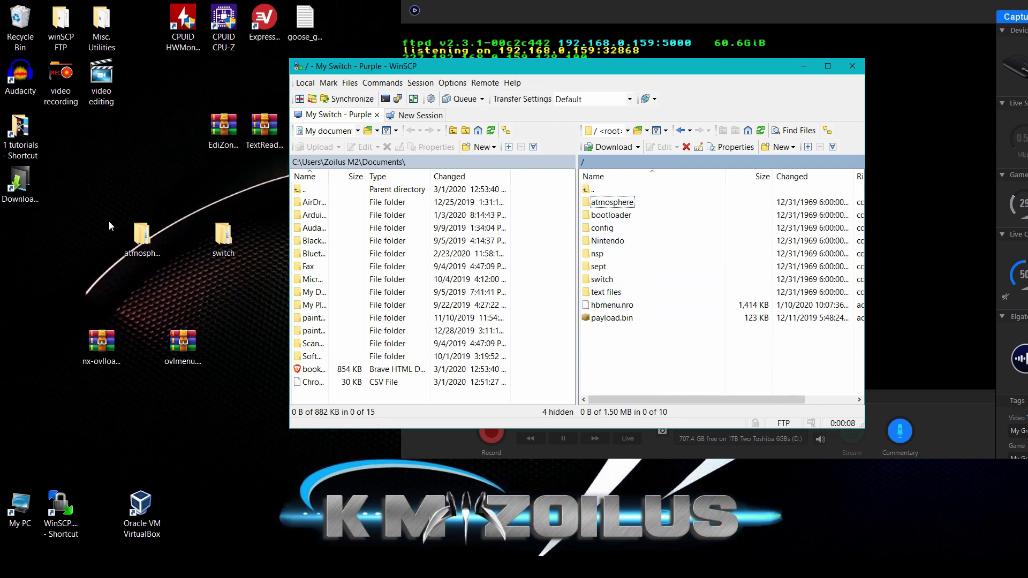
click(141, 246)
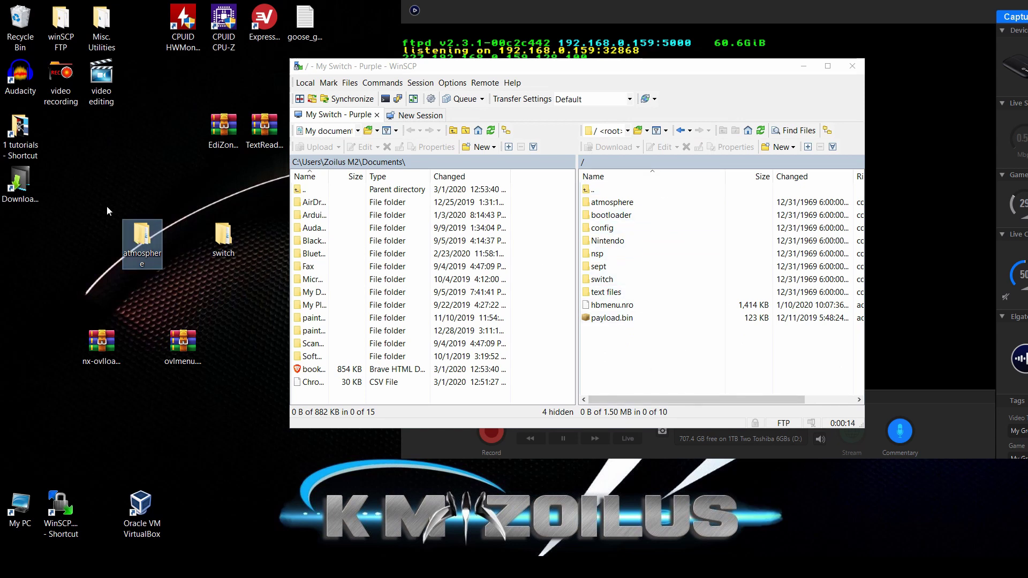
double_click(141, 237)
double_click(78, 182)
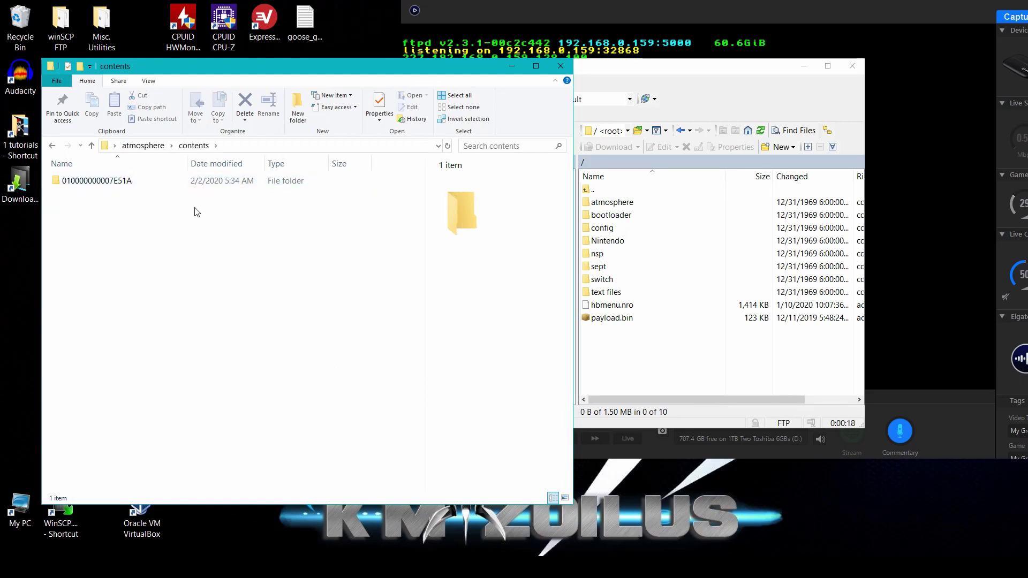
double_click(626, 204)
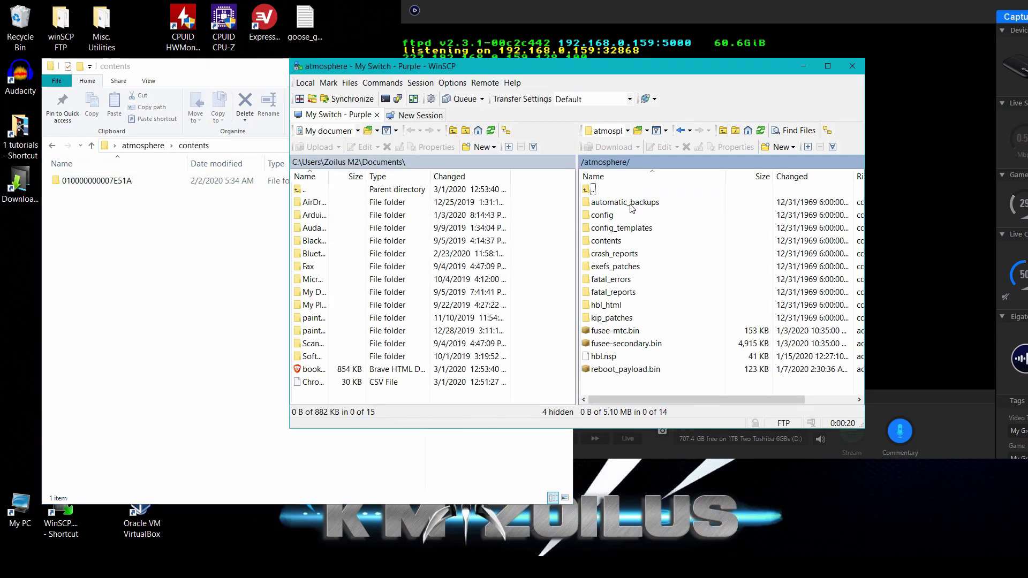
double_click(608, 246)
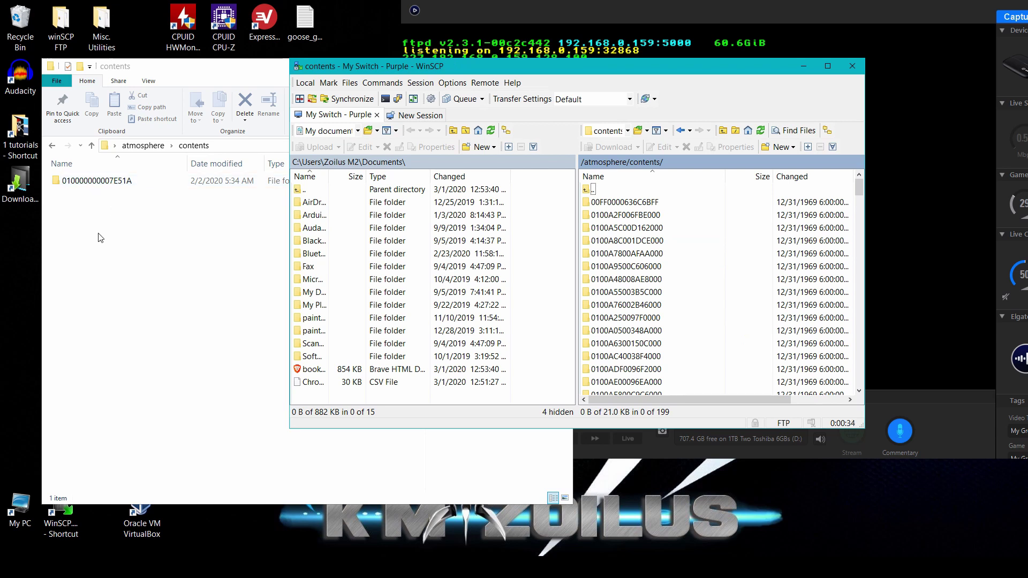
double_click(586, 190)
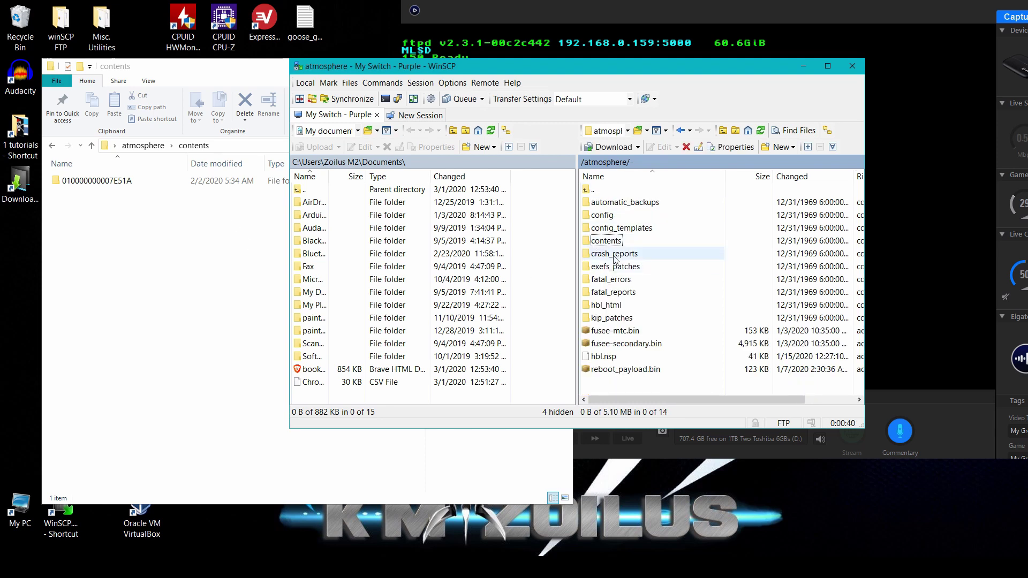
drag(88, 181, 96, 185)
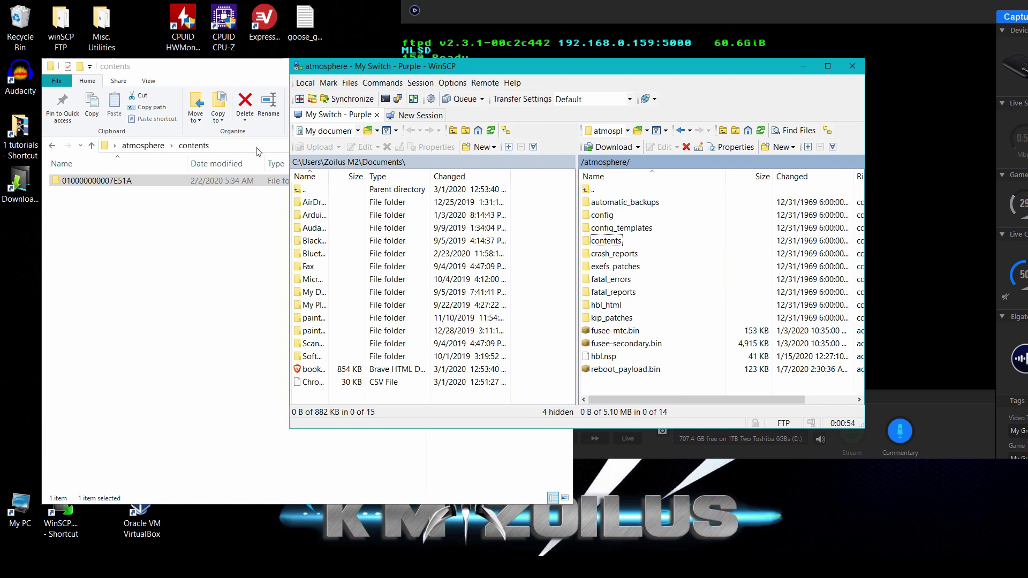
click(270, 75)
click(561, 65)
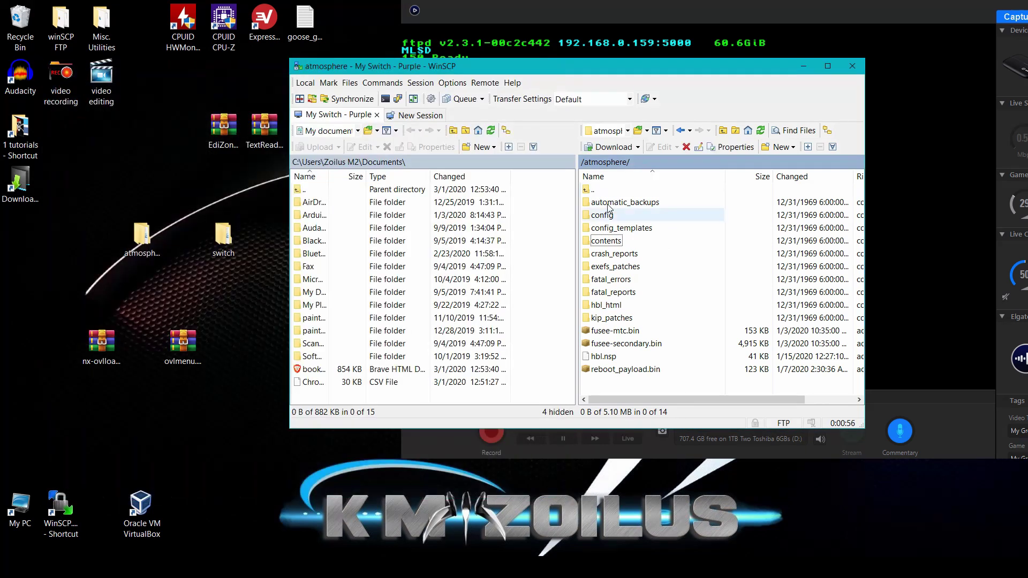
Check the desktop switch folder's .overlays contents, then upload it to the SD card root.
click(589, 192)
double_click(587, 190)
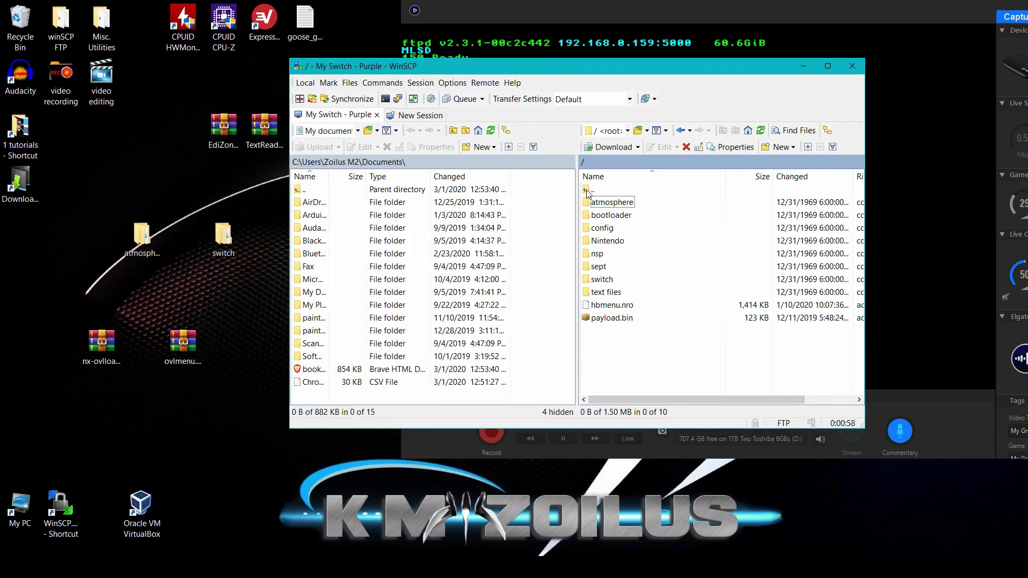
drag(213, 239, 555, 315)
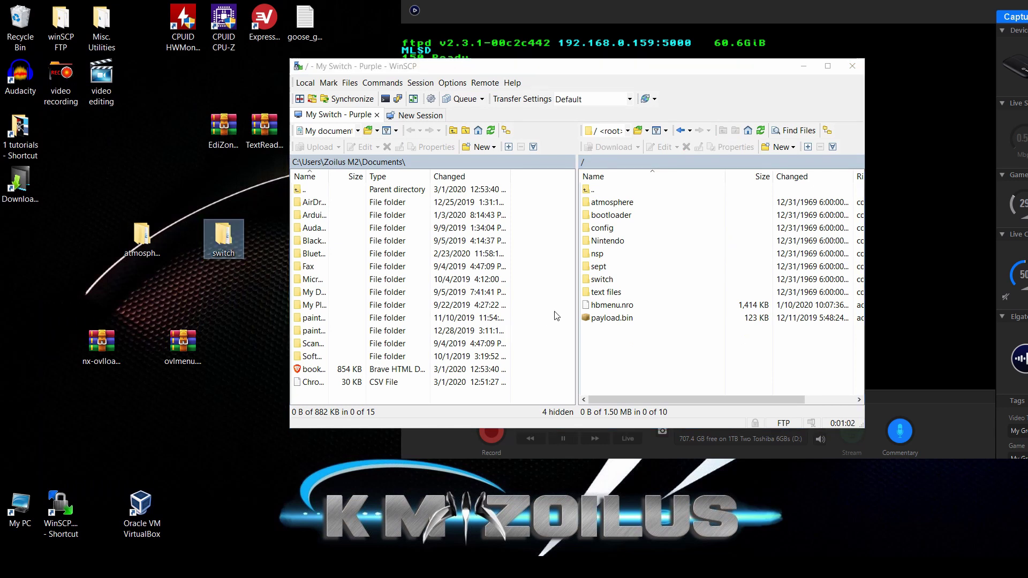
double_click(223, 244)
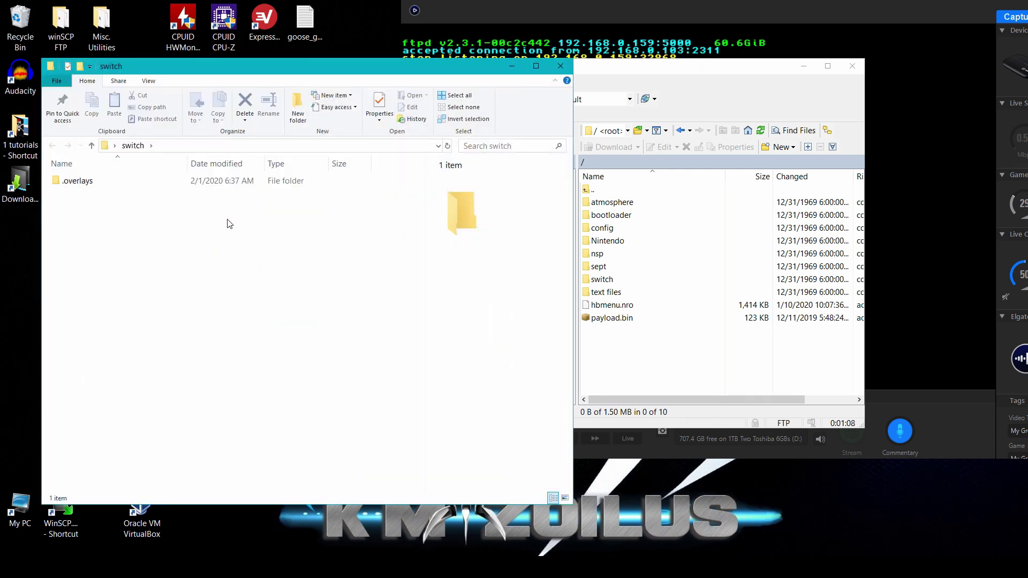
double_click(604, 280)
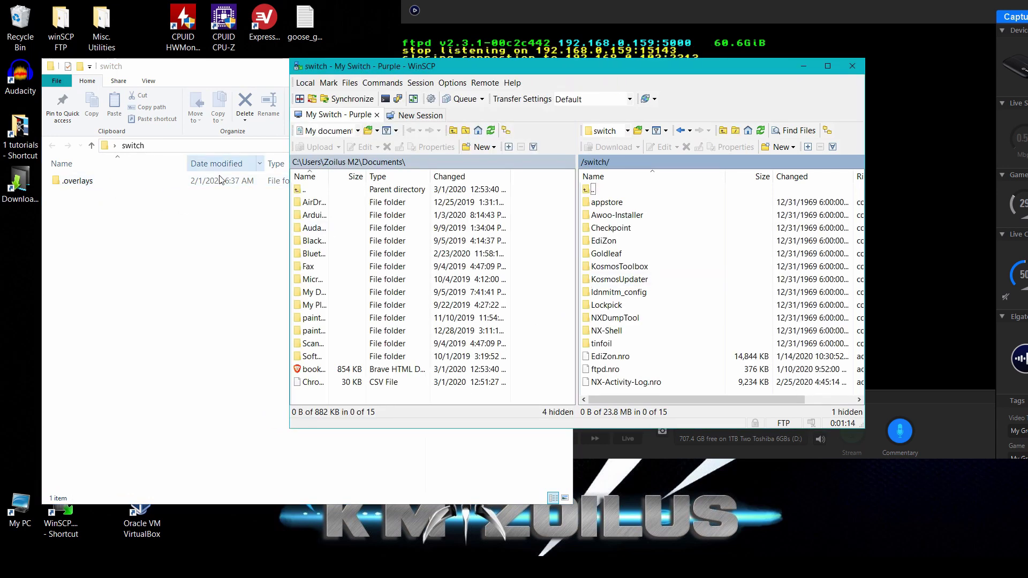
double_click(585, 191)
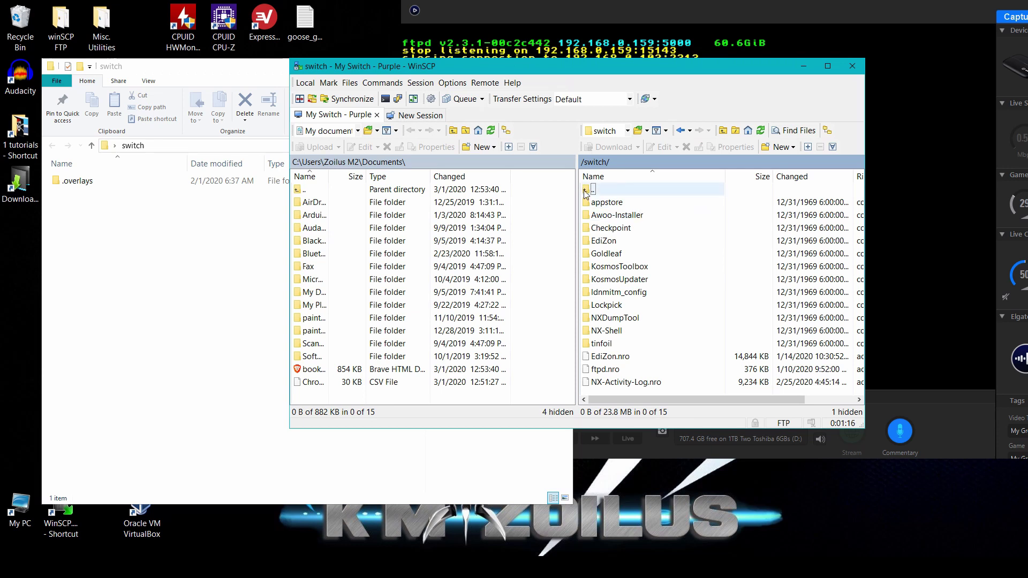
click(98, 221)
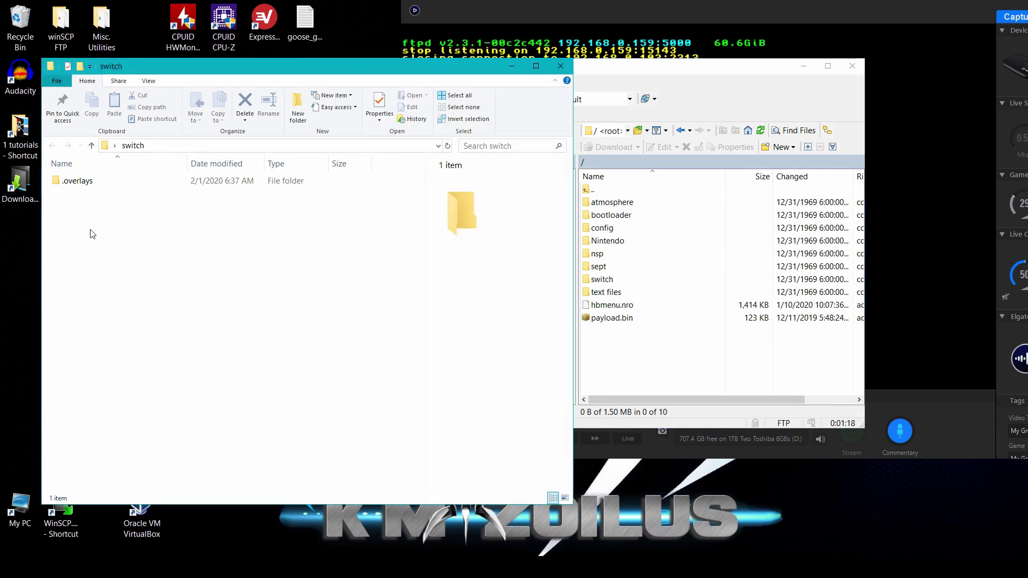
click(560, 66)
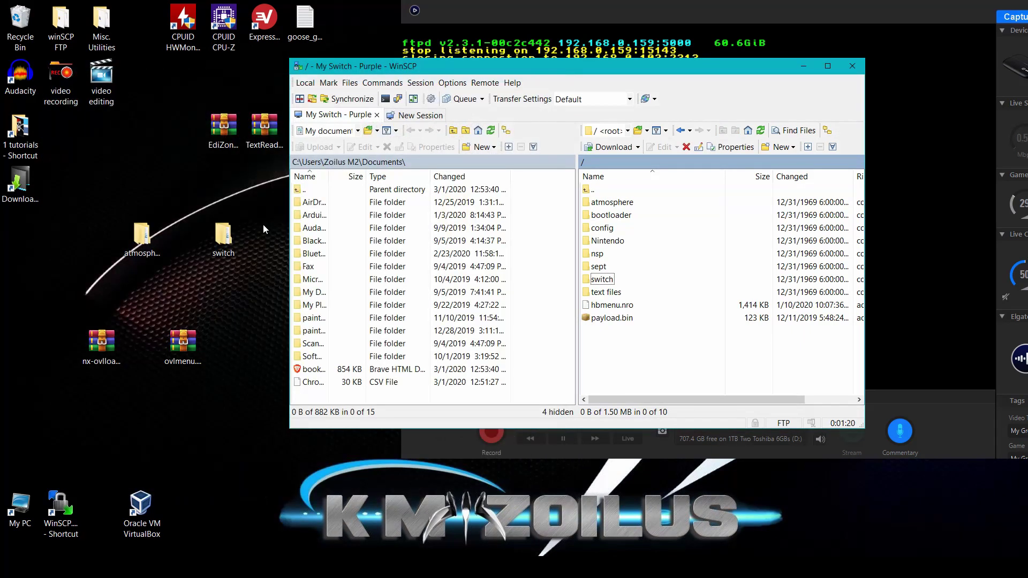
drag(214, 244, 602, 384)
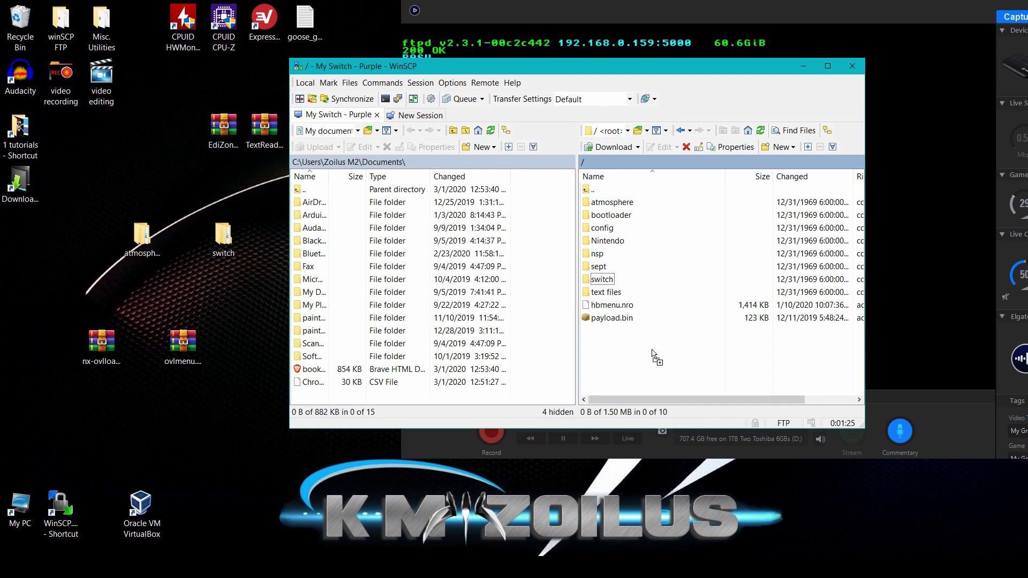
drag(632, 370, 633, 371)
Close WinSCP to reveal the Switch's hbmenu v3.2.0 in the Elgato preview.
click(853, 66)
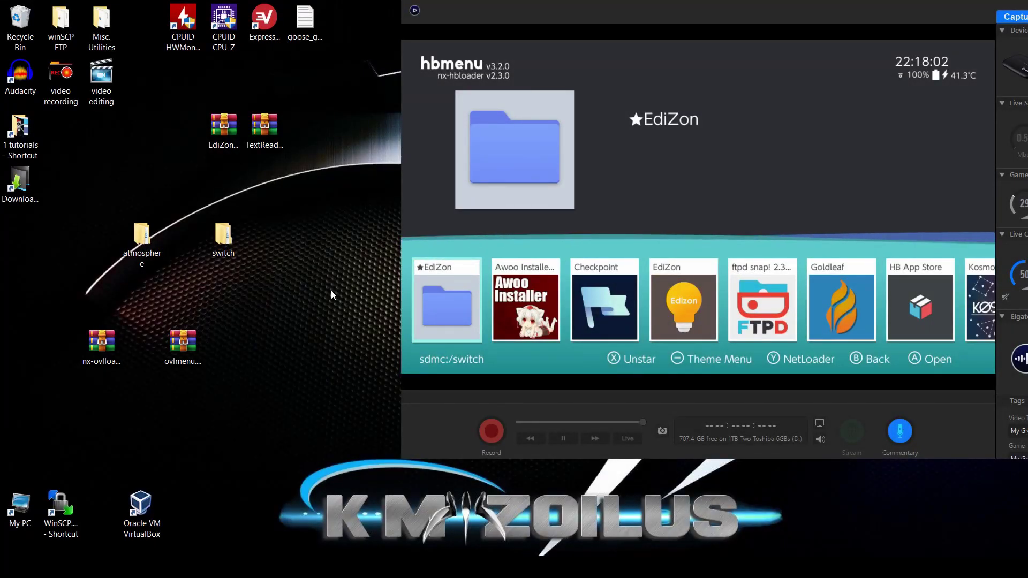
click(224, 238)
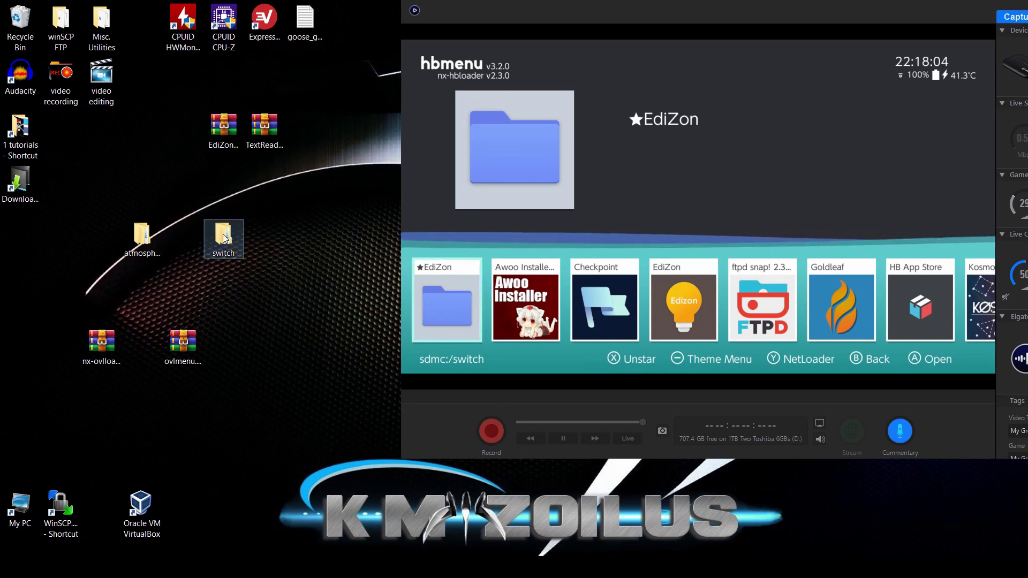
double_click(224, 239)
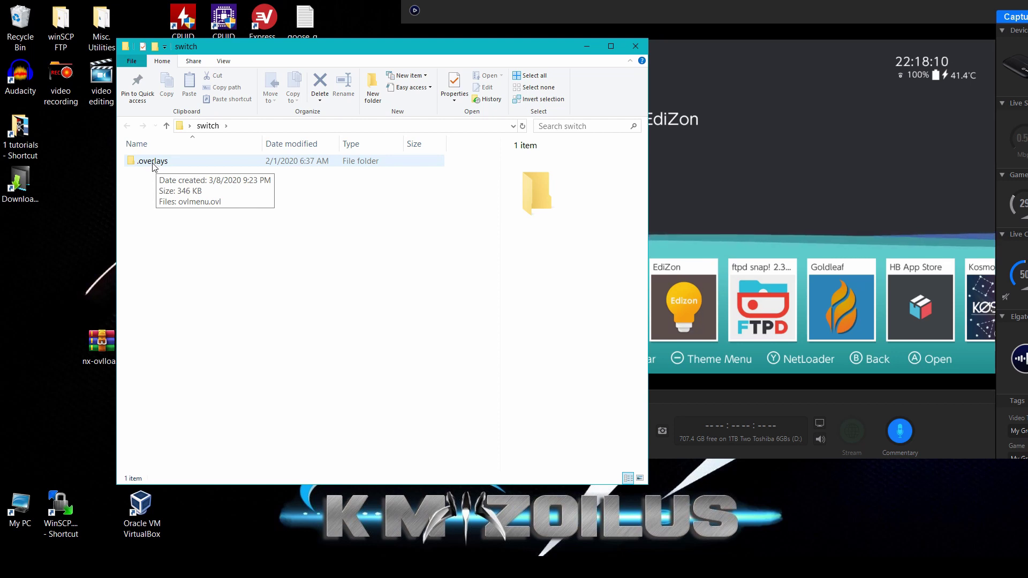
click(636, 46)
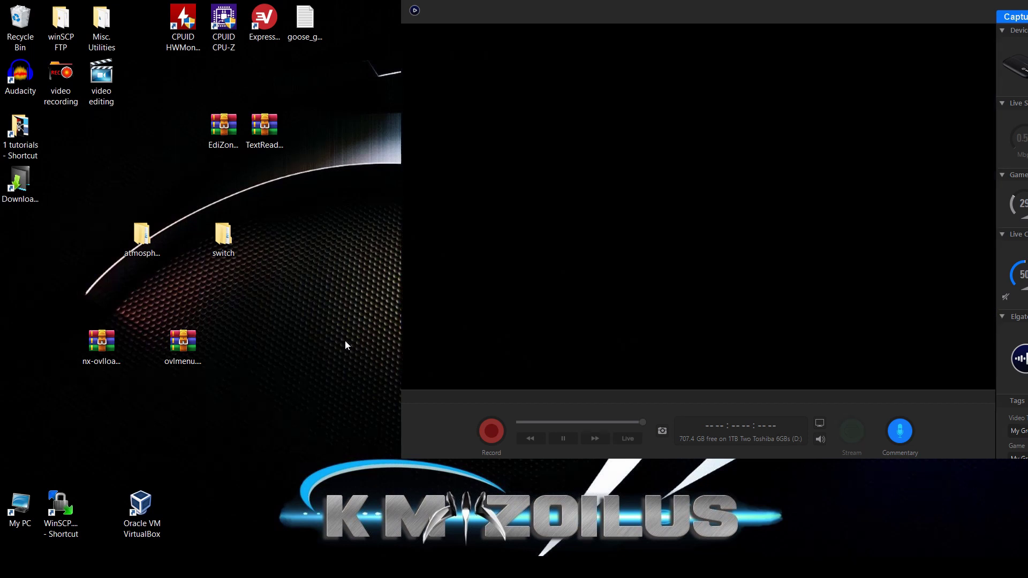
Reconnect WinSCP to the saved Switch FTP site and show its /atmosphere/ folder.
double_click(60, 506)
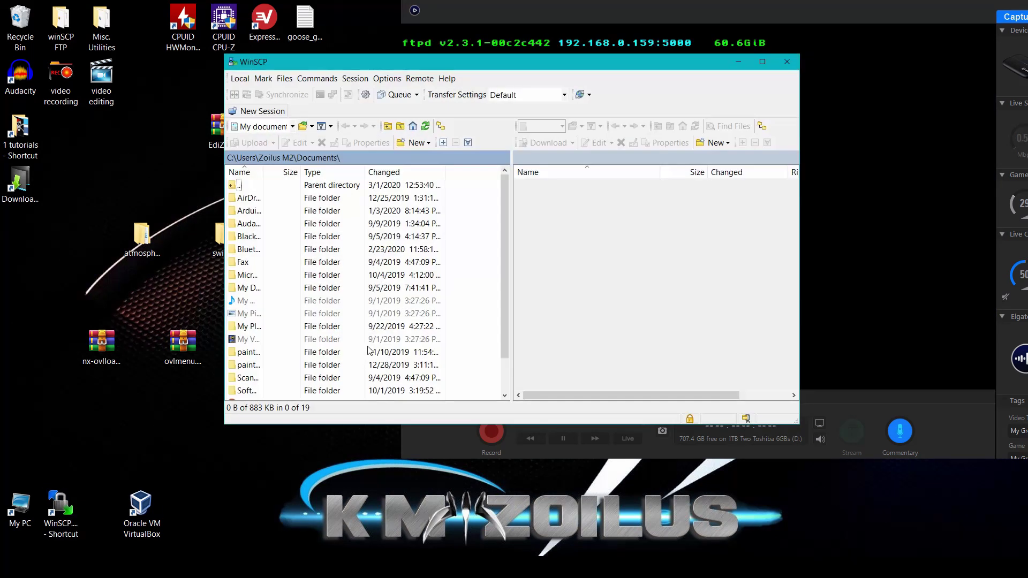
click(550, 340)
key(Return)
double_click(522, 185)
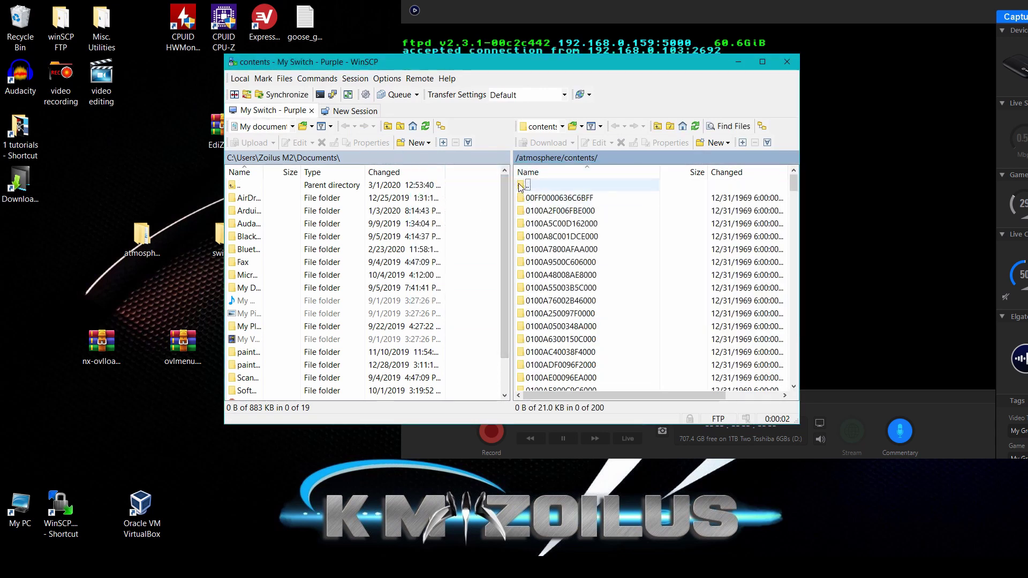
click(520, 189)
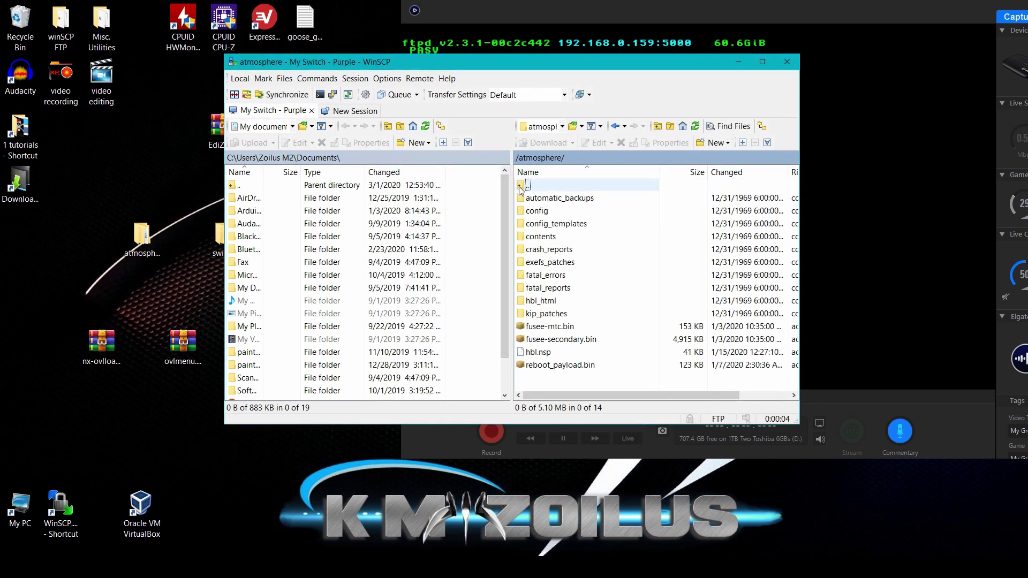
Turn on 'Show hidden files' in WinSCP's Panels preferences.
click(387, 79)
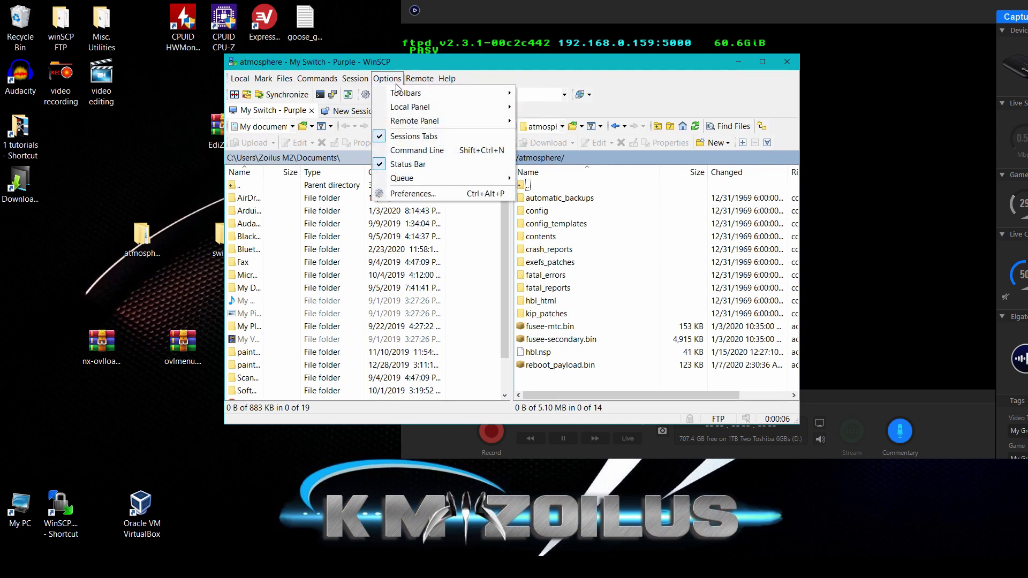
click(396, 193)
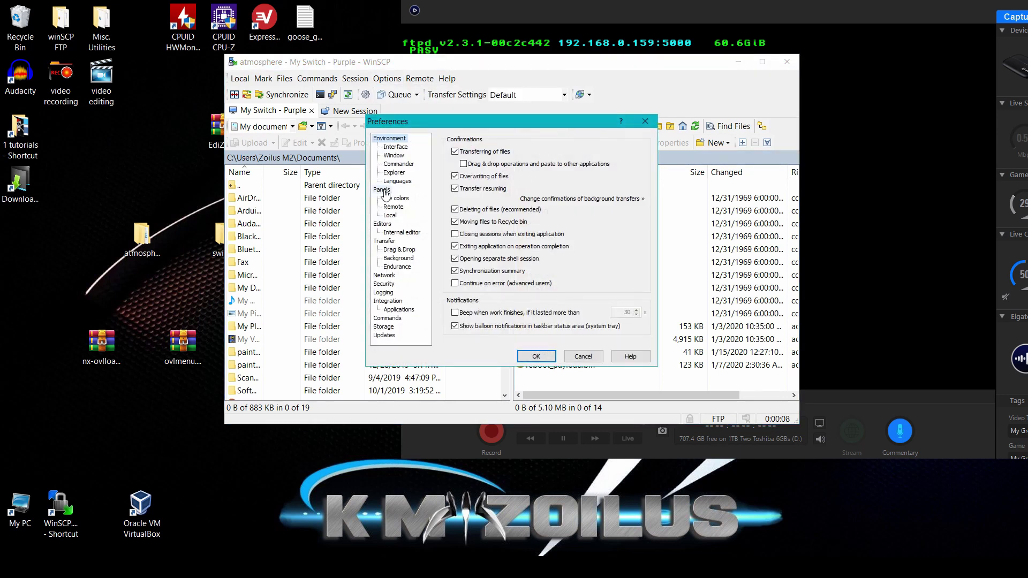
click(384, 192)
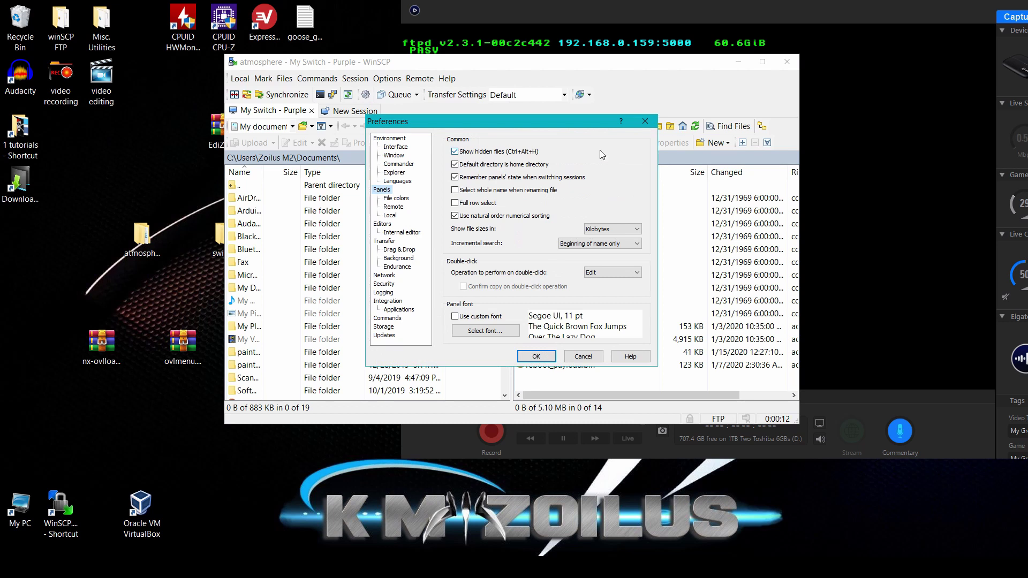
click(645, 122)
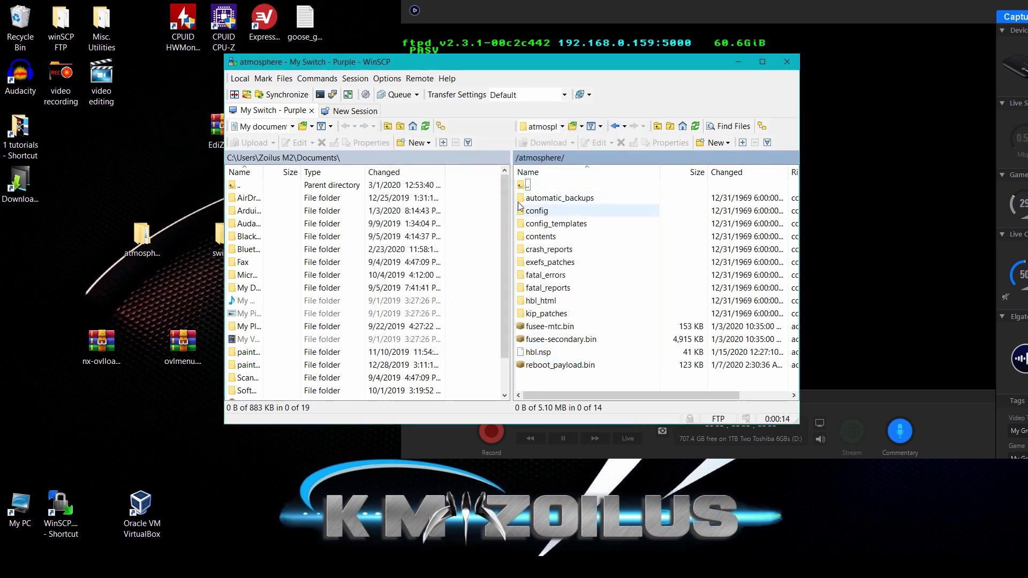
Confirm ovlmenu.ovl is in the Switch's /switch/.overlays folder.
double_click(520, 185)
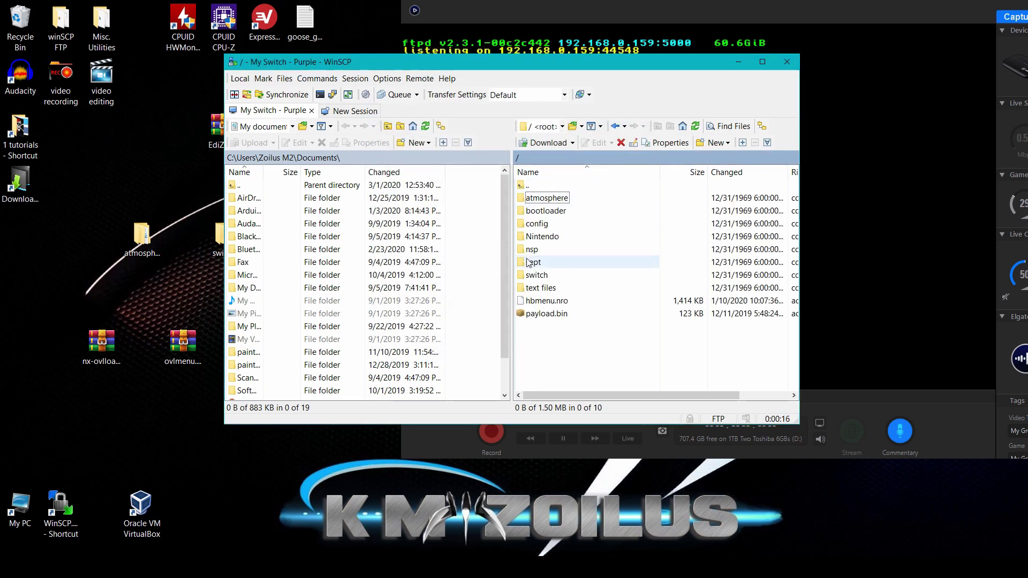
double_click(531, 278)
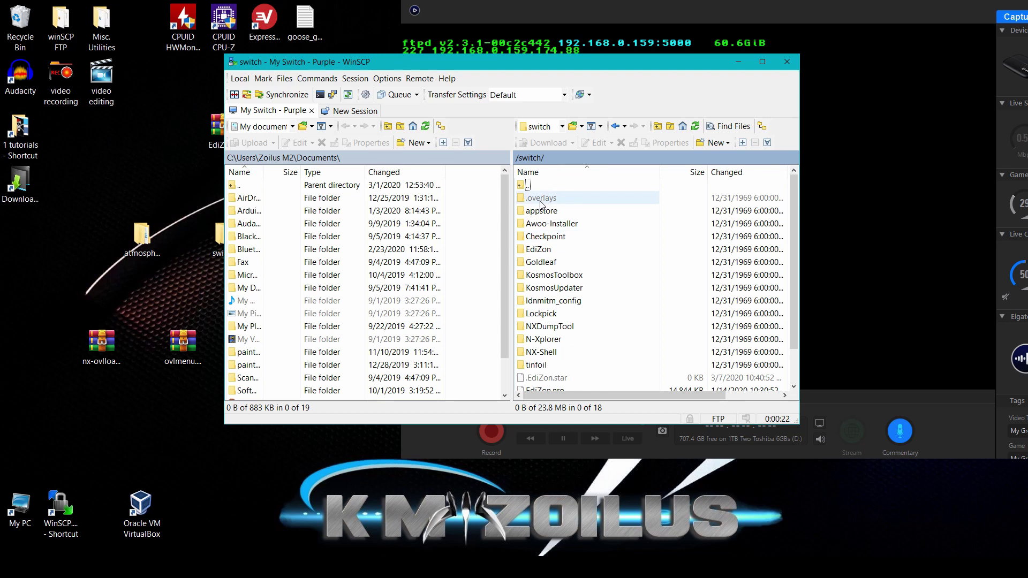
double_click(541, 199)
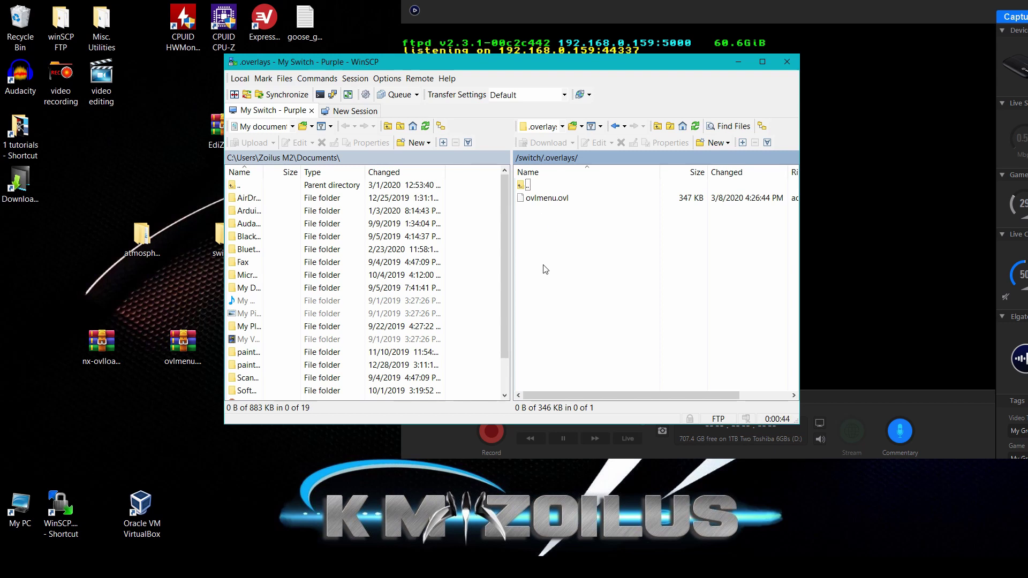
click(535, 202)
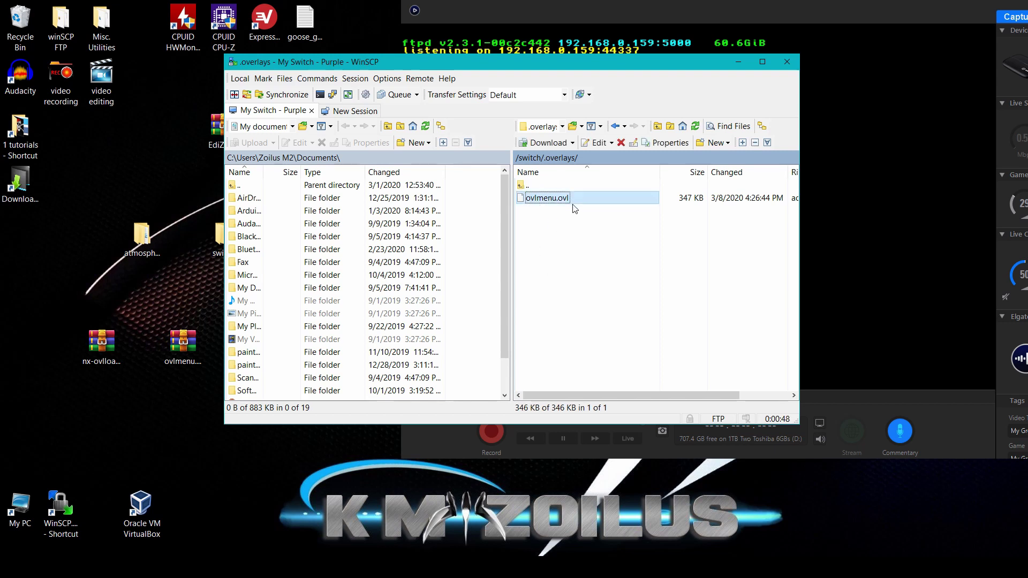
double_click(522, 186)
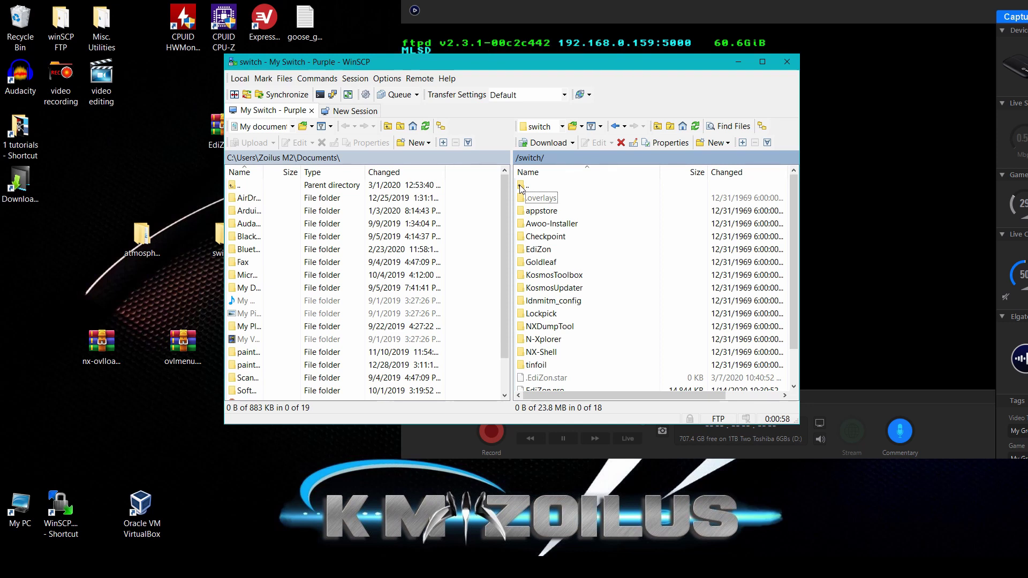
click(544, 200)
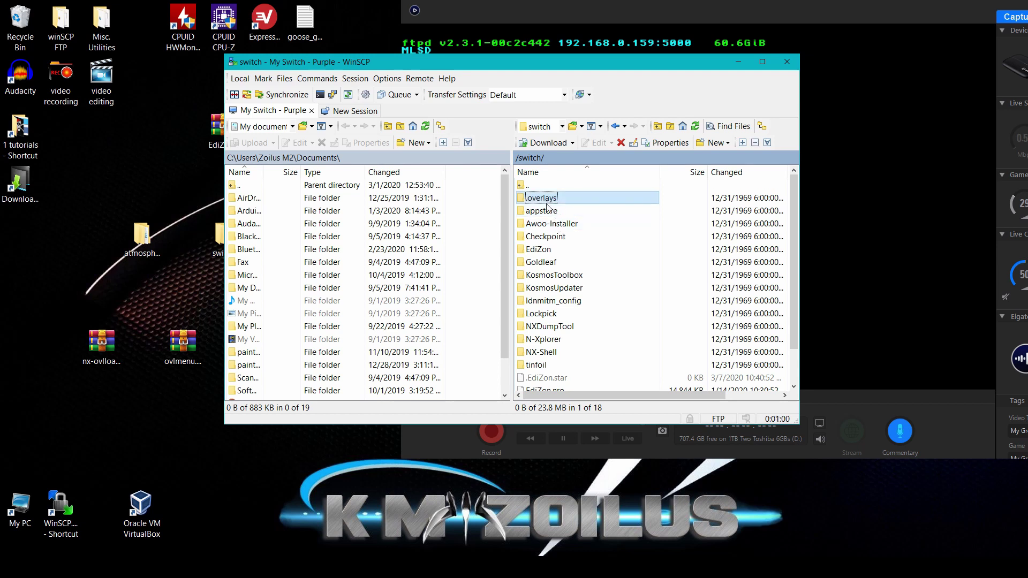
Browse to /atmosphere/contents/ on the Switch, listing its 200 title folders.
double_click(524, 186)
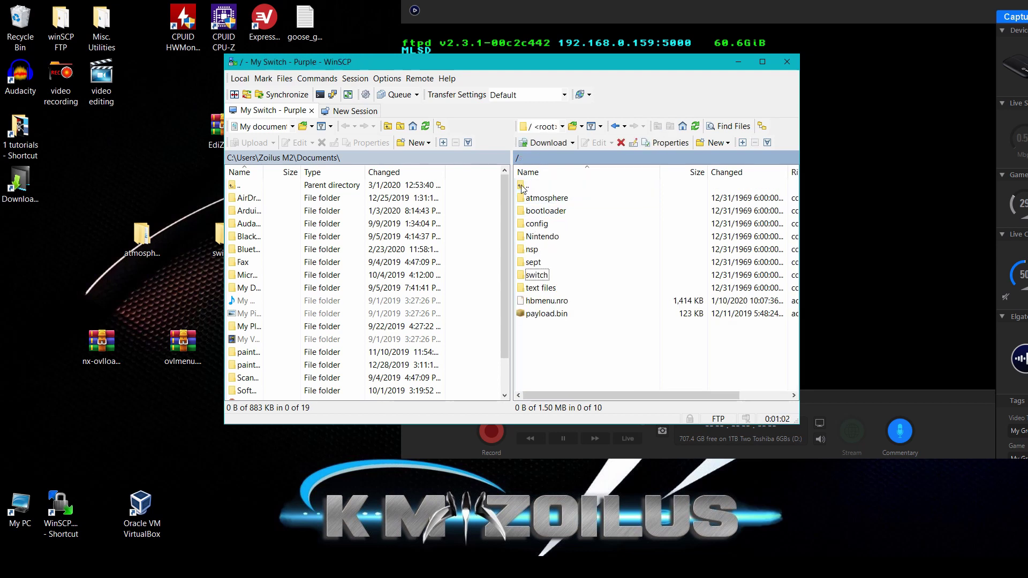
double_click(525, 197)
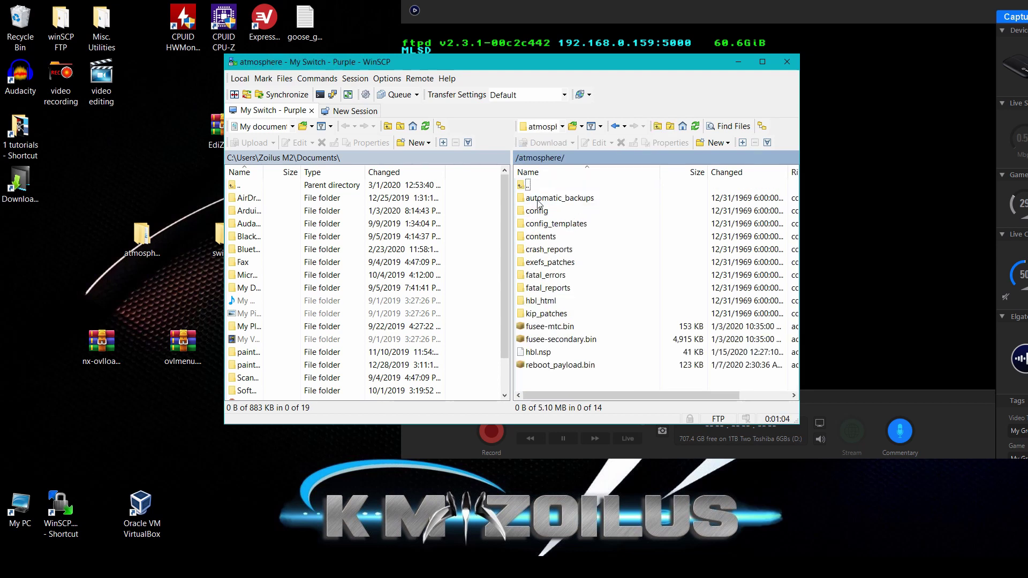
double_click(540, 237)
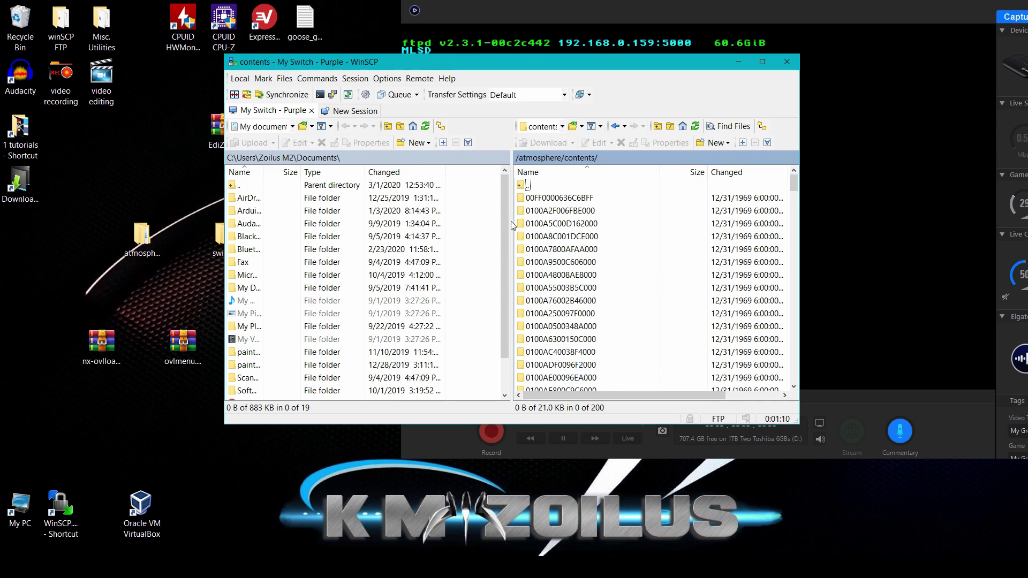
click(111, 348)
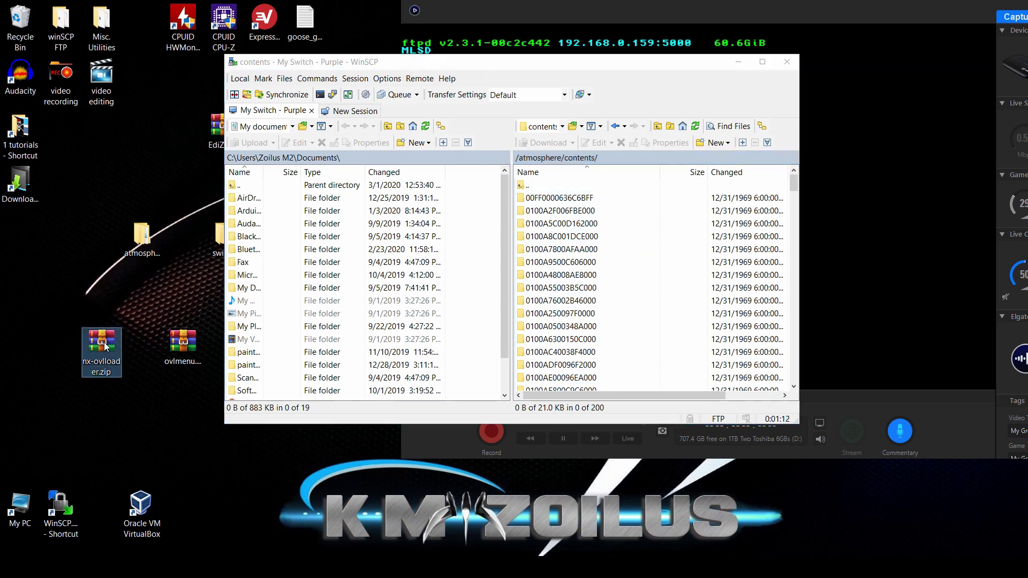
double_click(140, 240)
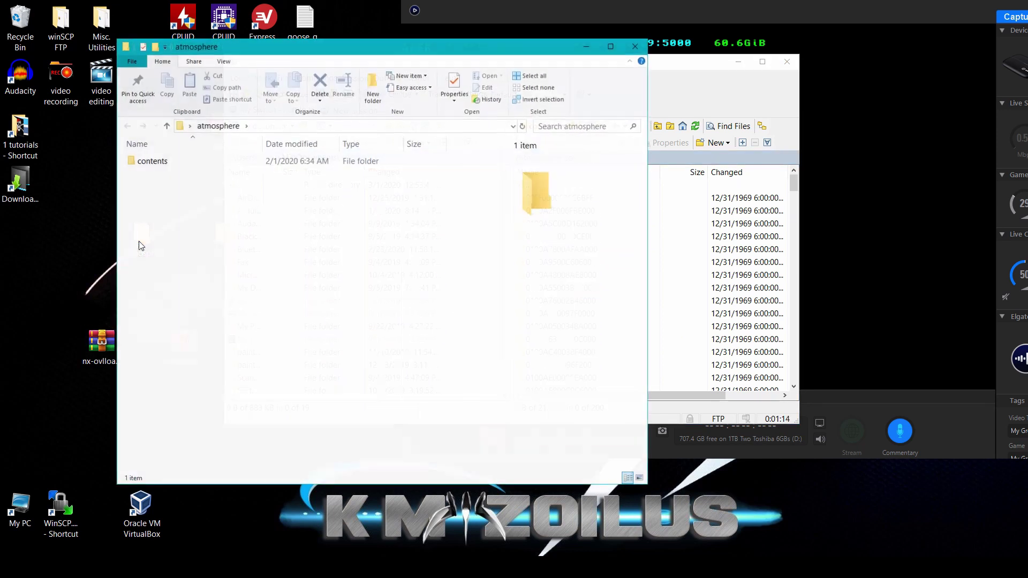
double_click(154, 164)
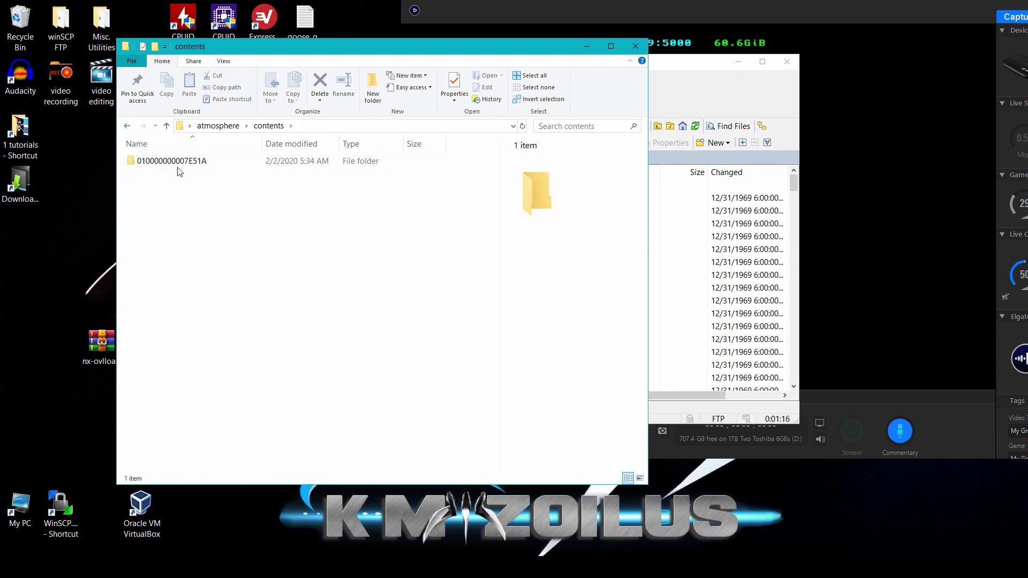
click(664, 264)
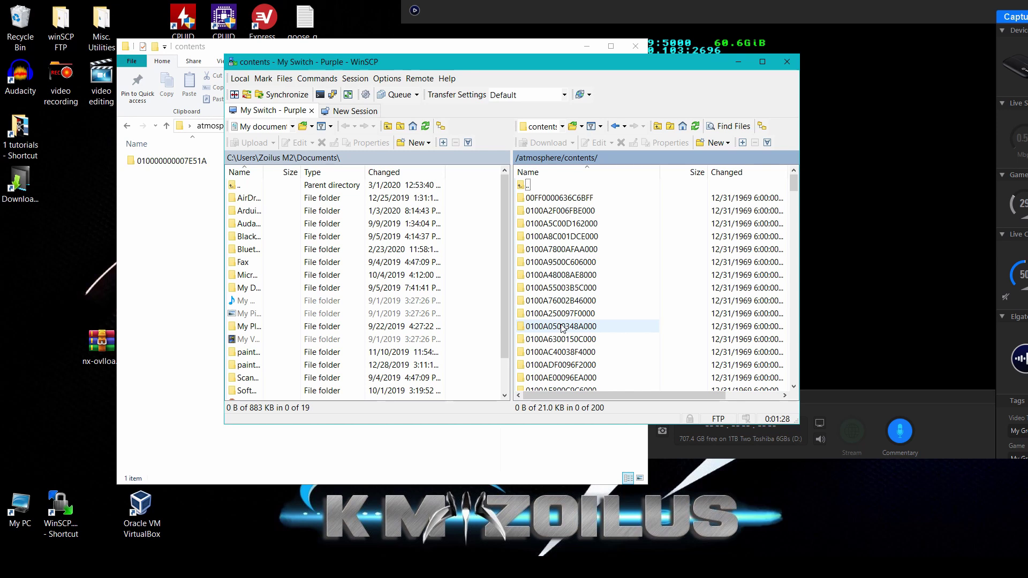
click(786, 63)
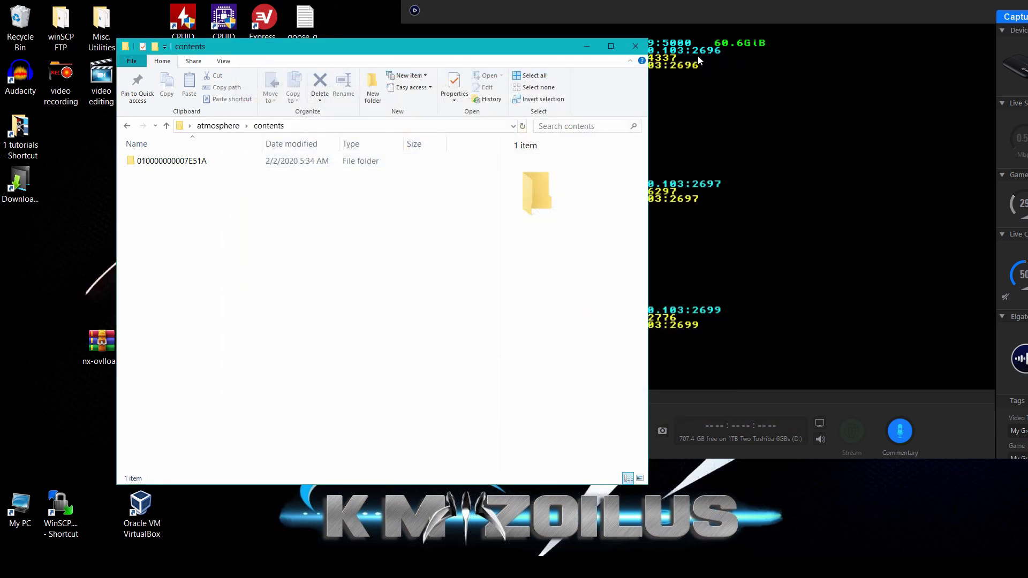
click(636, 46)
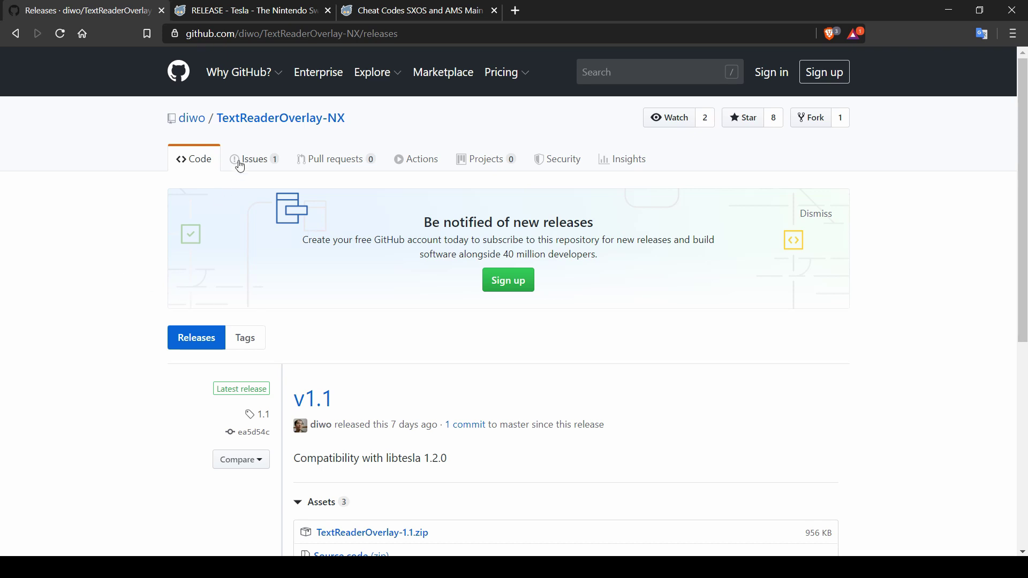
Open the TextReaderOverlay-NX repository on GitHub and skim its README.
scroll(322, 135, down, 6)
scroll(360, 282, up, 6)
click(295, 119)
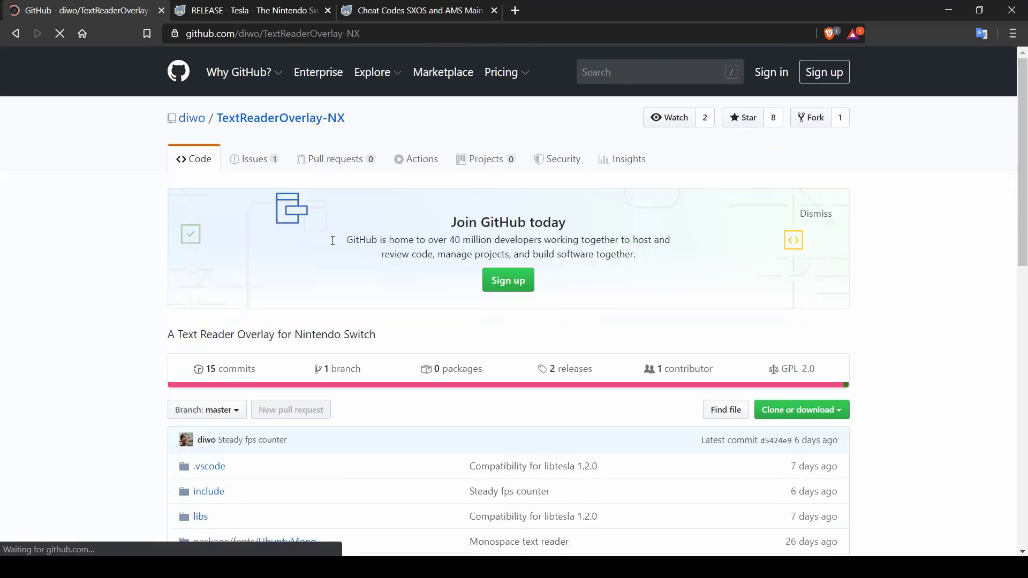
scroll(329, 264, down, 10)
scroll(332, 271, down, 8)
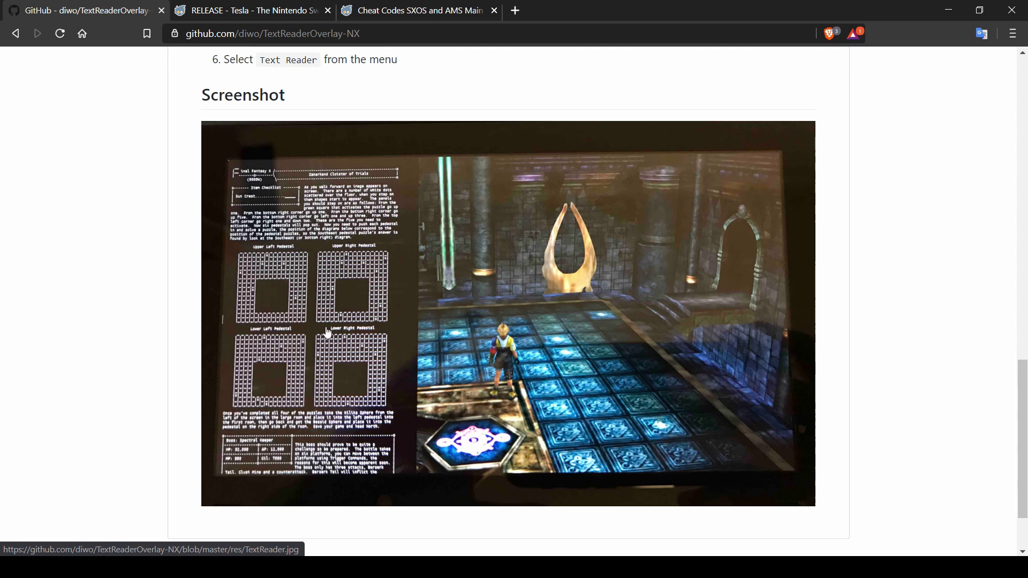
scroll(328, 346, up, 18)
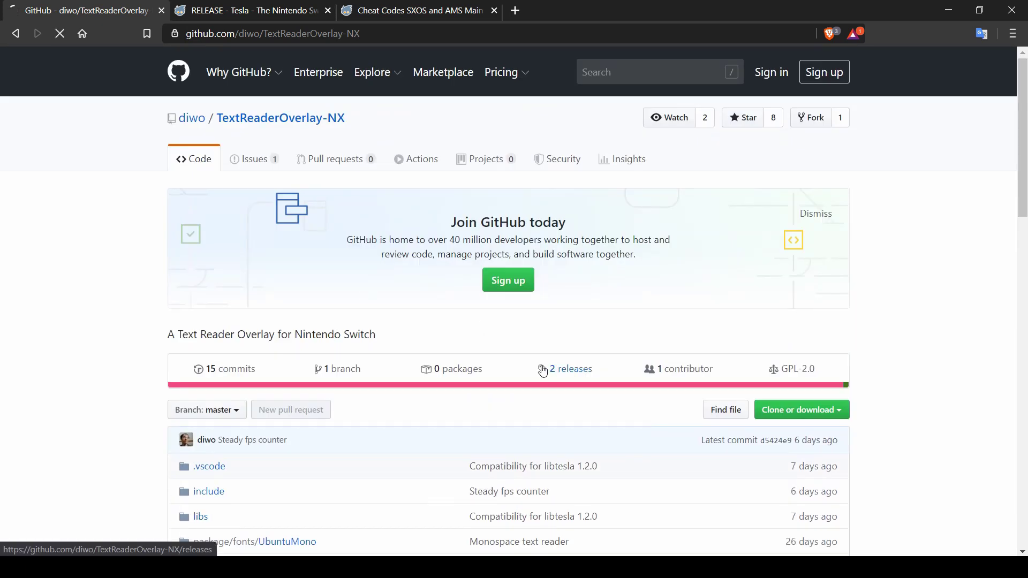
Check the v1.1 release with TextReaderOverlay-1.1.zip, then return to the GBAtemp Tesla thread.
click(551, 362)
scroll(409, 342, down, 3)
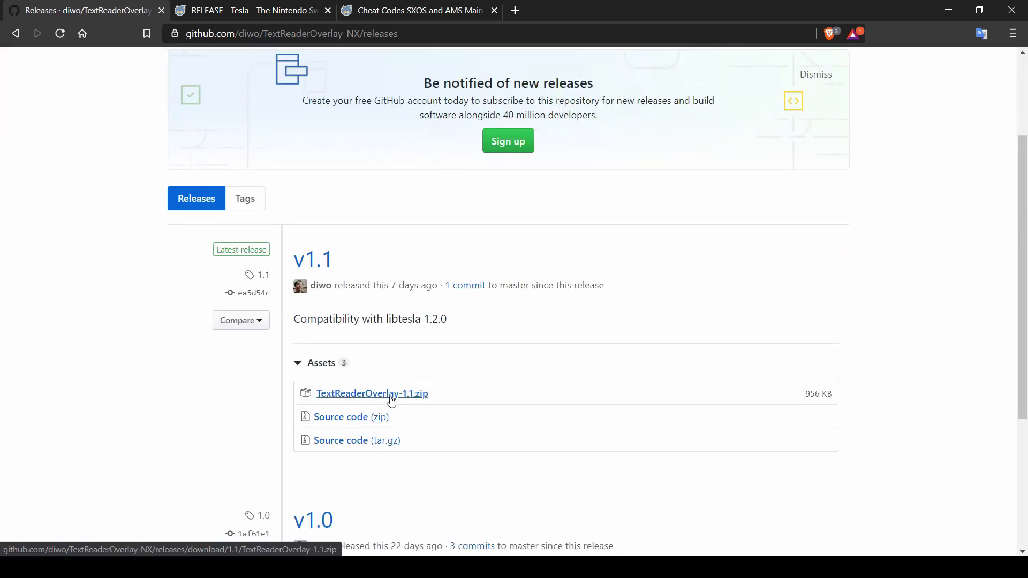
scroll(375, 375, up, 3)
click(261, 11)
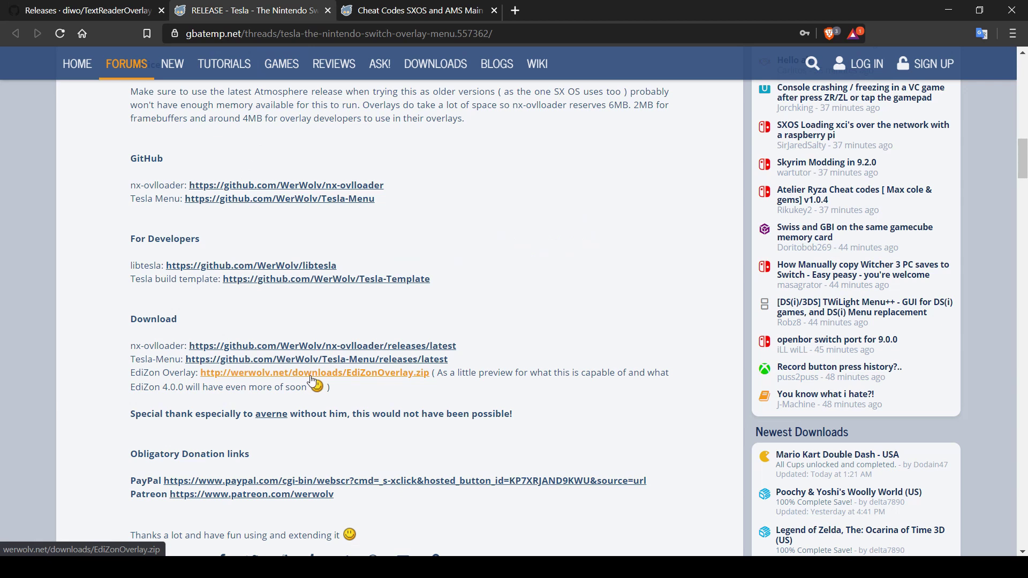
Bring up the Cheat Codes SXOS and AMS Main page and highlight version 03022020.
click(425, 12)
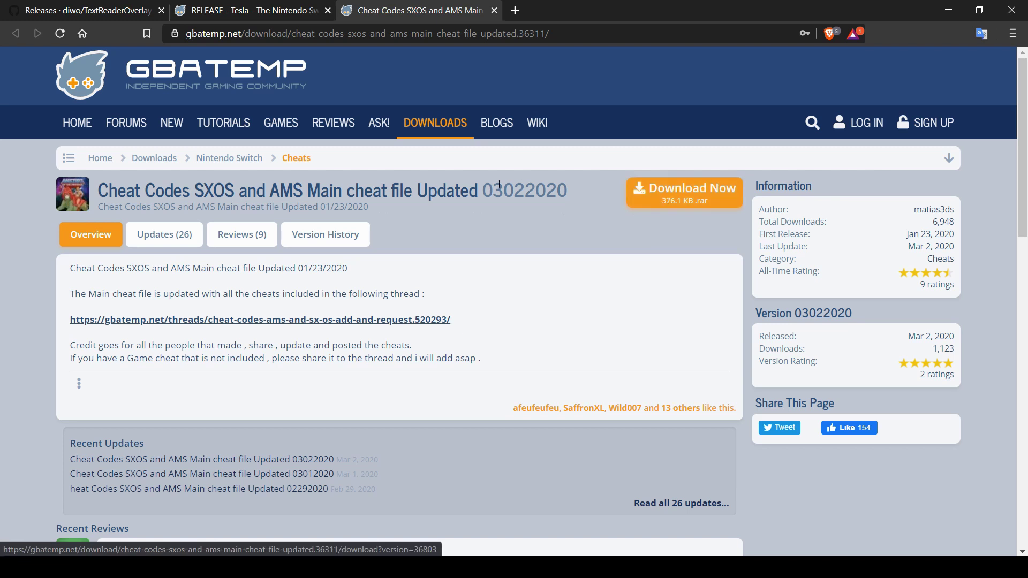
drag(487, 190, 558, 191)
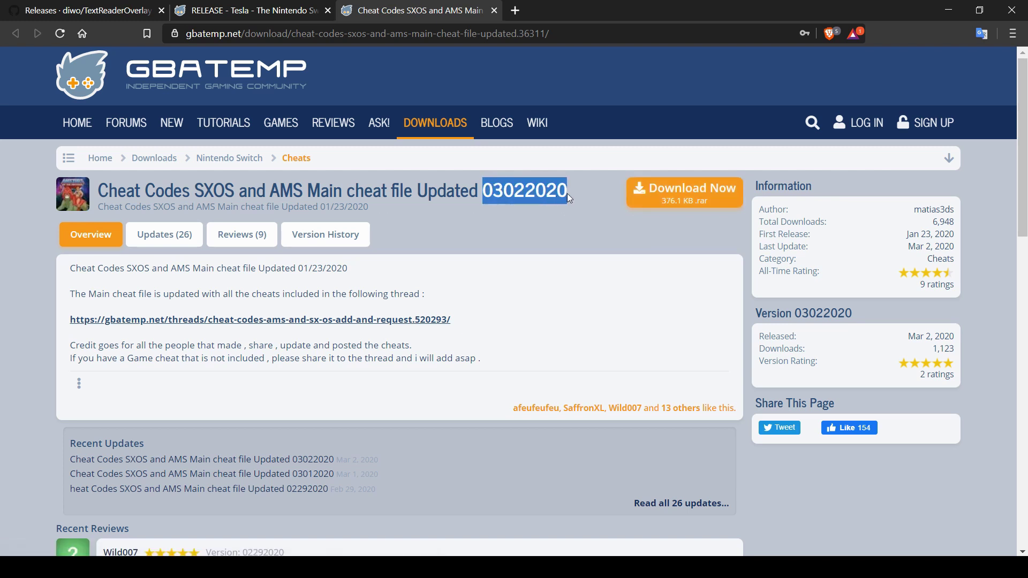
click(563, 220)
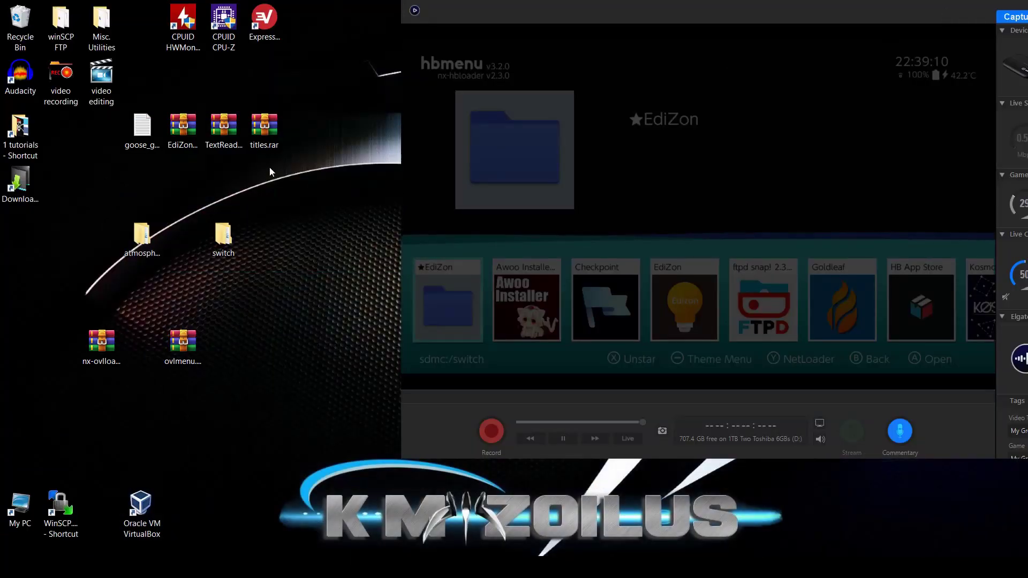
Select goose_game_guide_The_Pub.txt on the desktop beside the downloaded archives.
click(149, 137)
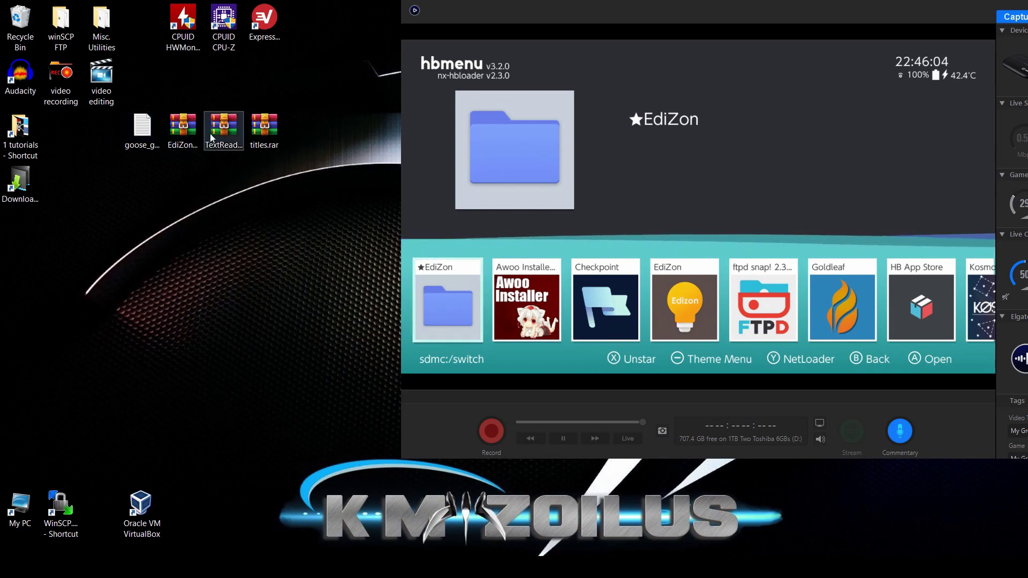
Extract the switch folder from TextReaderOverlay-1.1.zip onto the desktop and close WinRAR.
drag(225, 131, 119, 203)
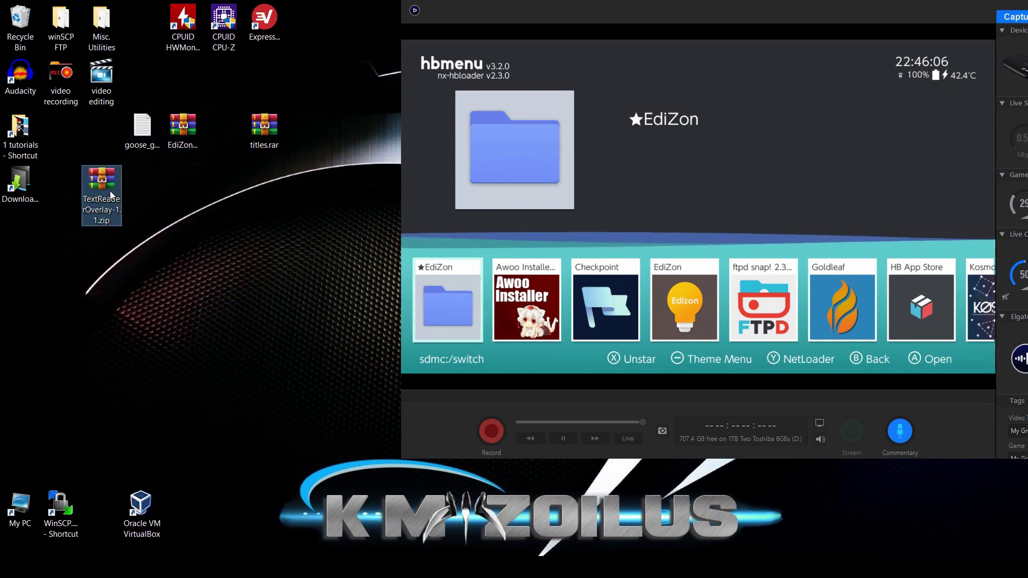
double_click(111, 195)
drag(327, 170, 157, 250)
click(592, 62)
mouse_move(158, 248)
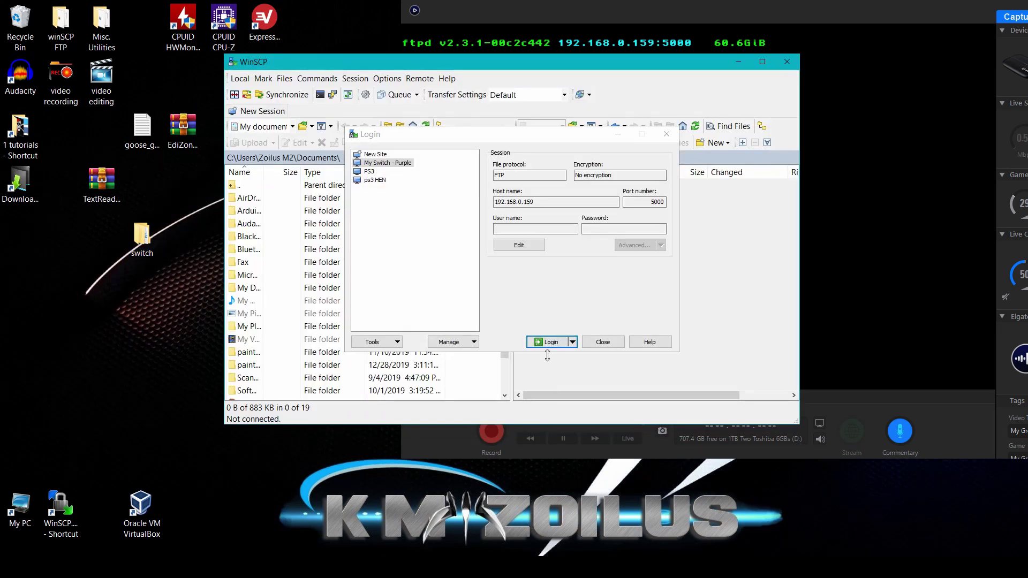
Log in to the Switch FTP site and upload the desktop switch folder to the root.
click(548, 342)
key(Return)
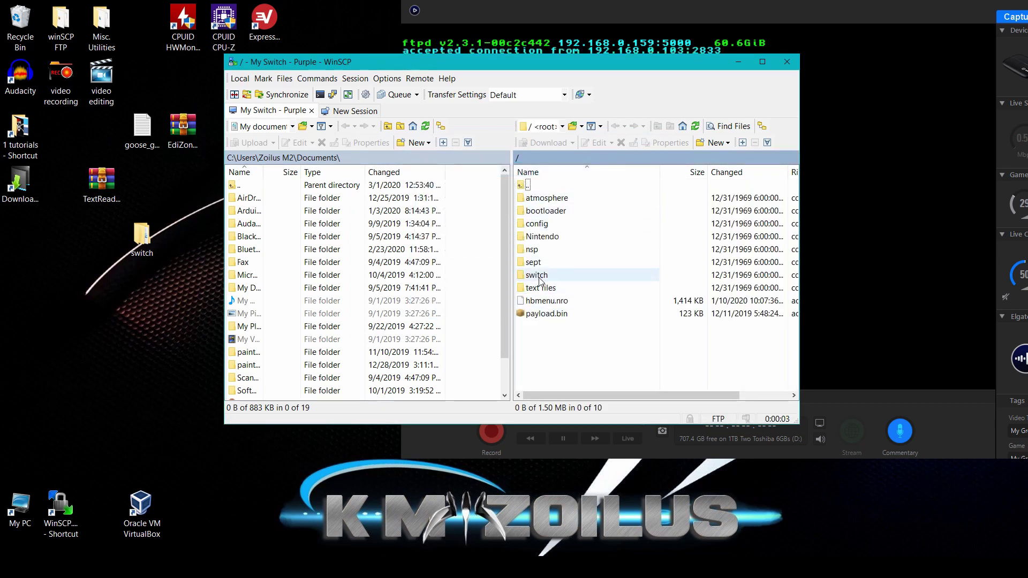
drag(140, 238, 599, 353)
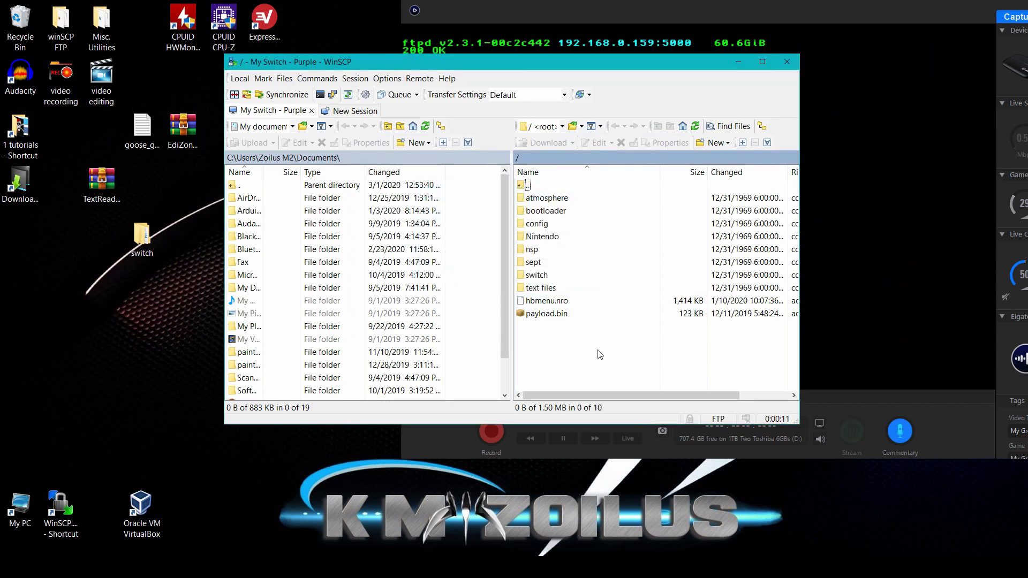
Recycle the desktop switch folder and move the TextReaderOverlay zip further down.
click(142, 242)
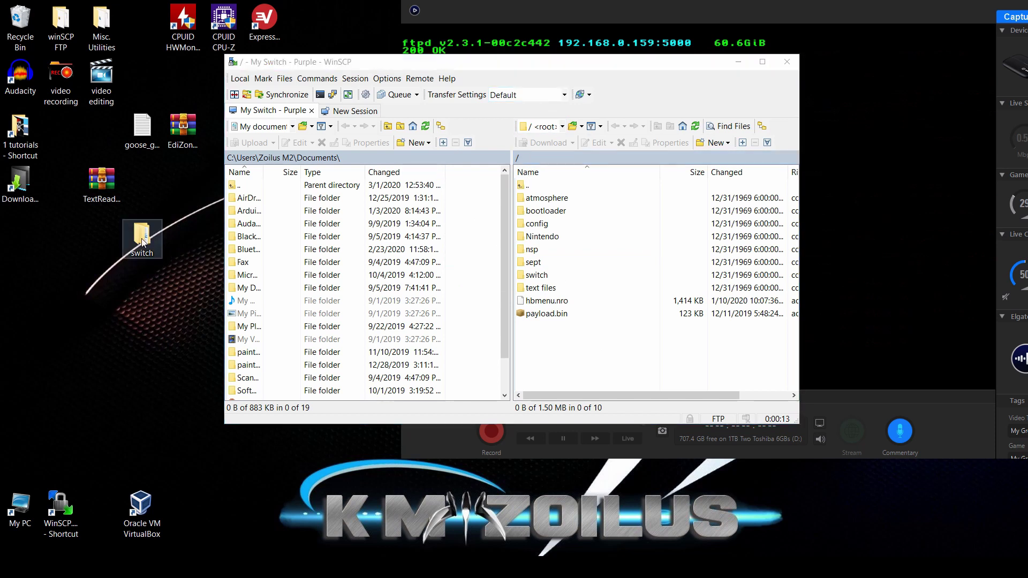
drag(142, 242, 589, 241)
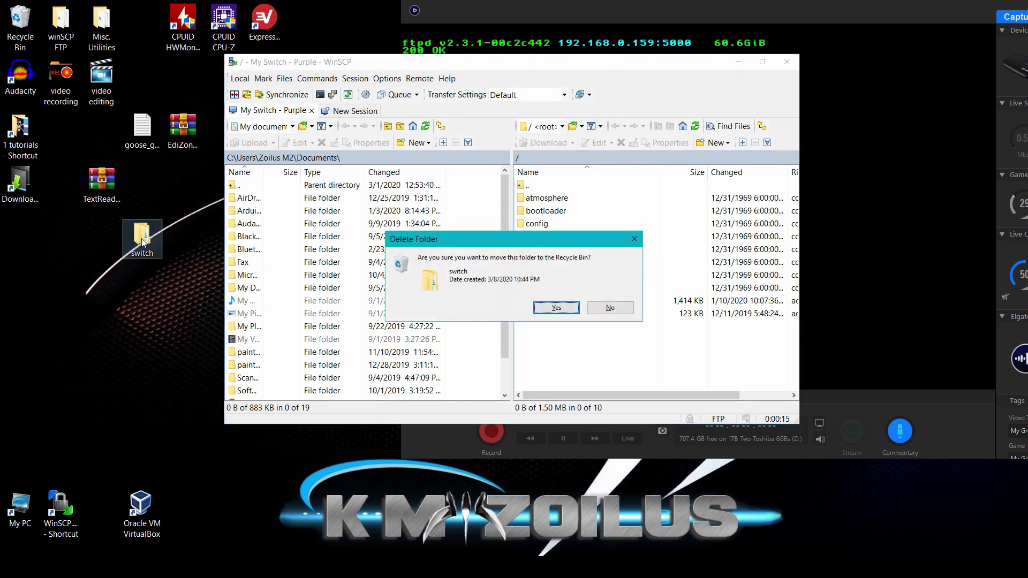
click(554, 308)
drag(101, 181, 102, 234)
Extract the switch folder from EdiZonOverlay.zip onto the desktop and close WinRAR.
double_click(182, 134)
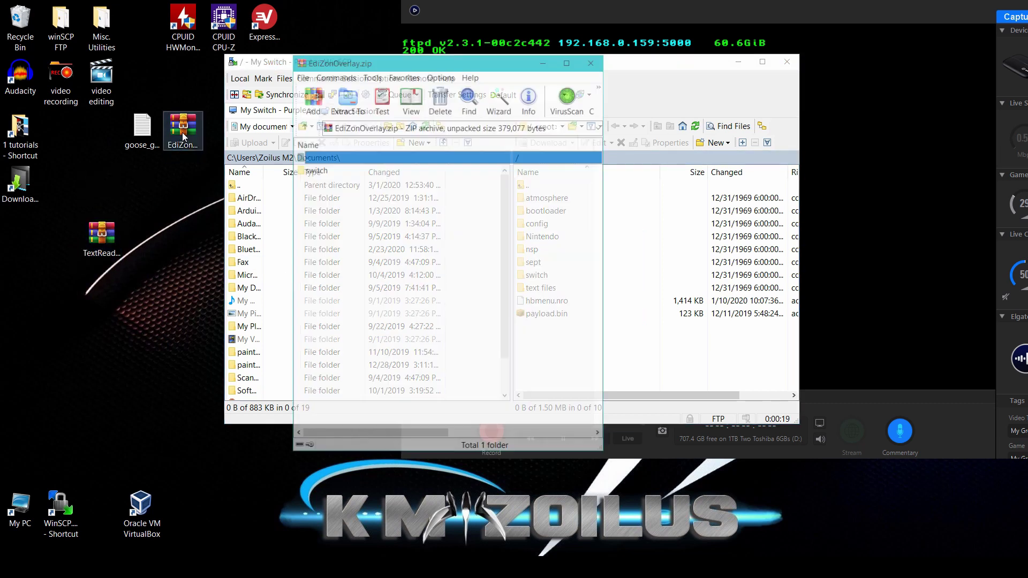
drag(316, 170, 578, 369)
click(593, 60)
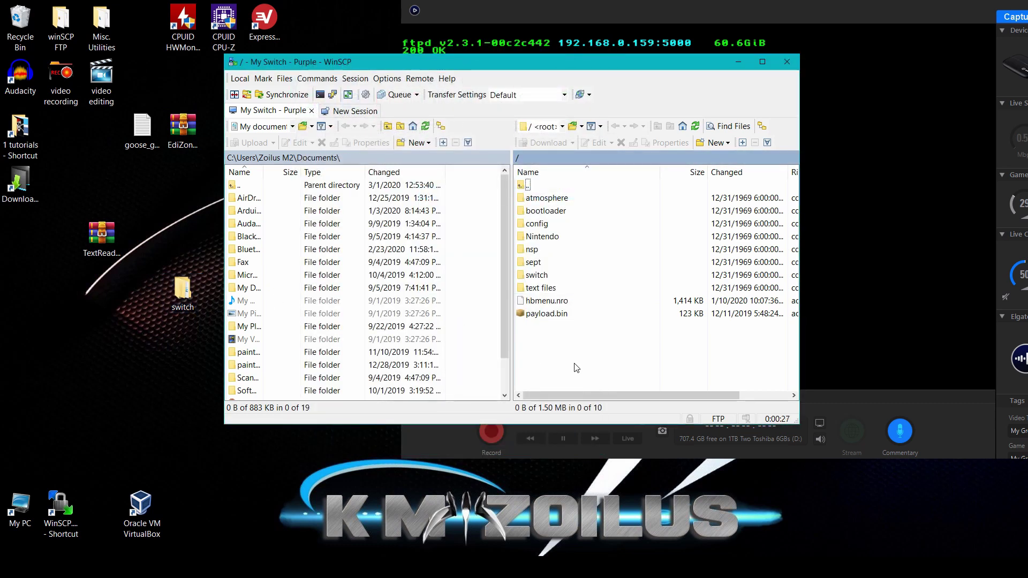
Copy that switch folder to the SD card root and uncover titles.rar on the desktop.
click(174, 292)
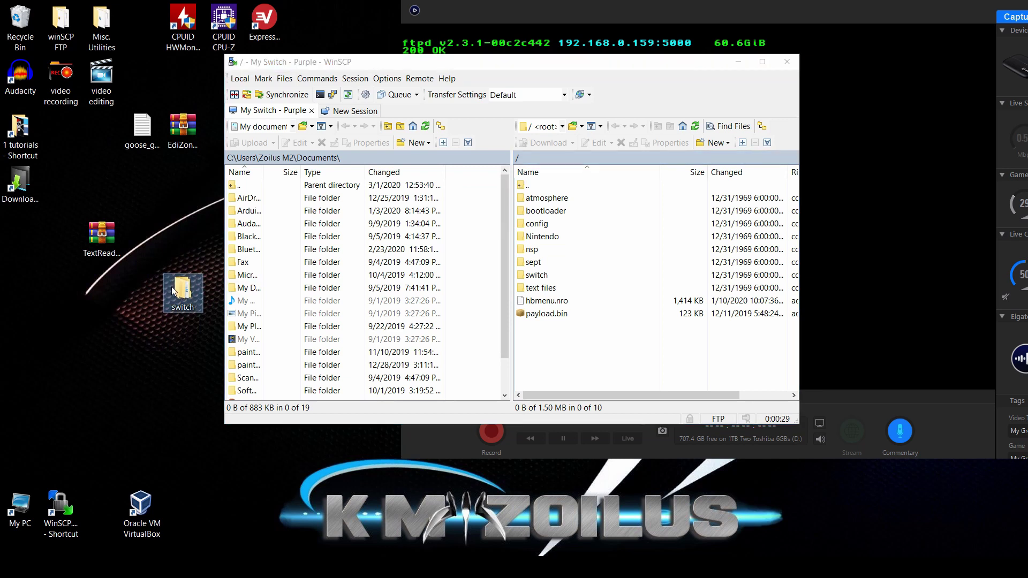
drag(174, 292, 535, 241)
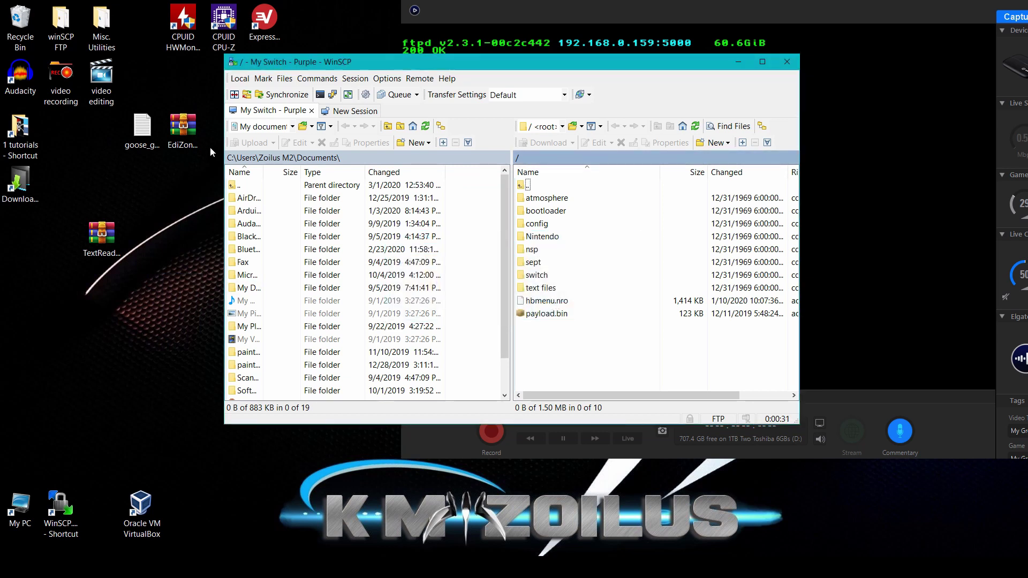
drag(314, 62, 388, 83)
click(264, 131)
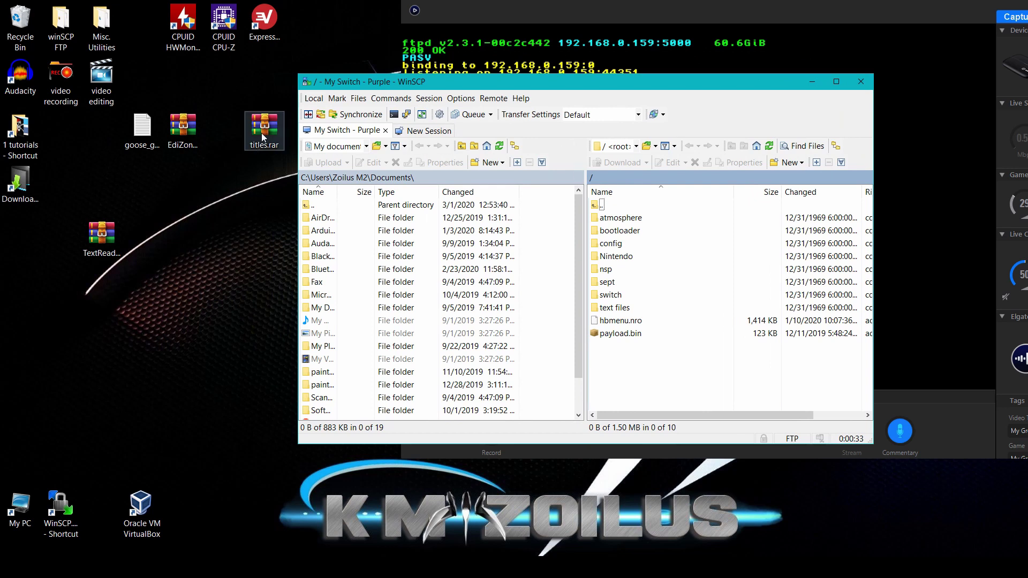
Pull the titles folder out of titles.rar onto the desktop, then close WinRAR.
double_click(264, 133)
click(316, 170)
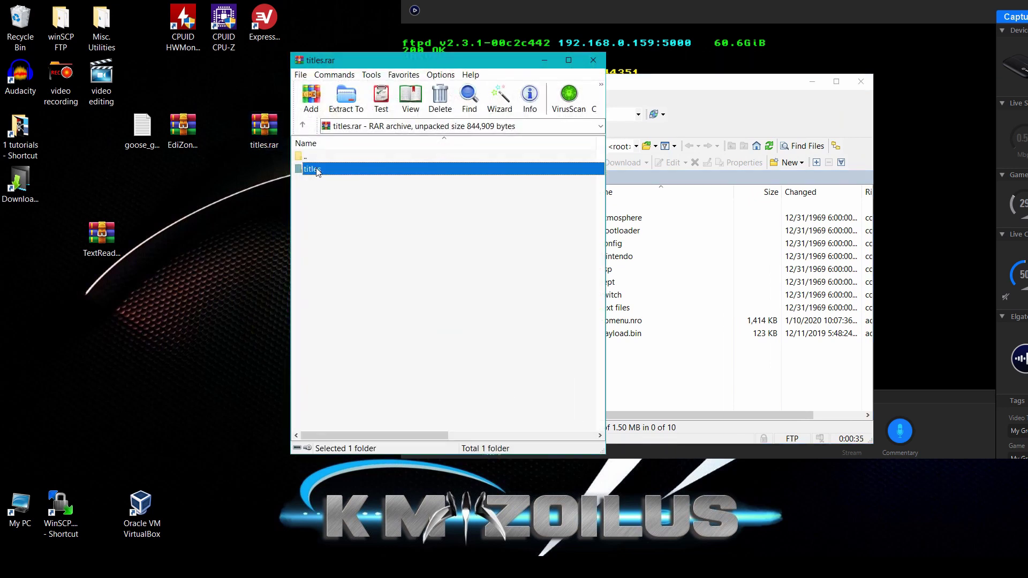
drag(315, 169, 192, 253)
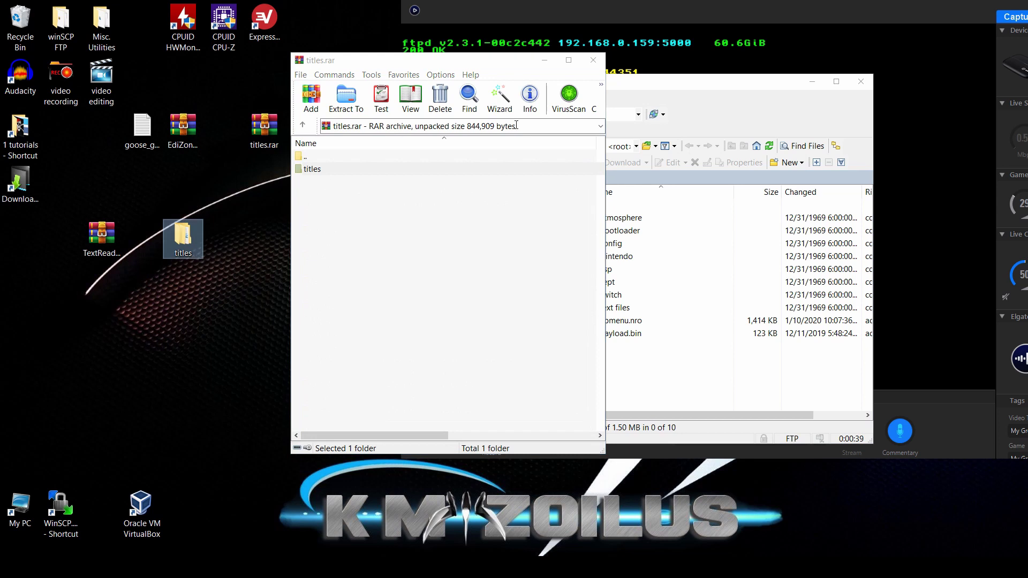
click(594, 60)
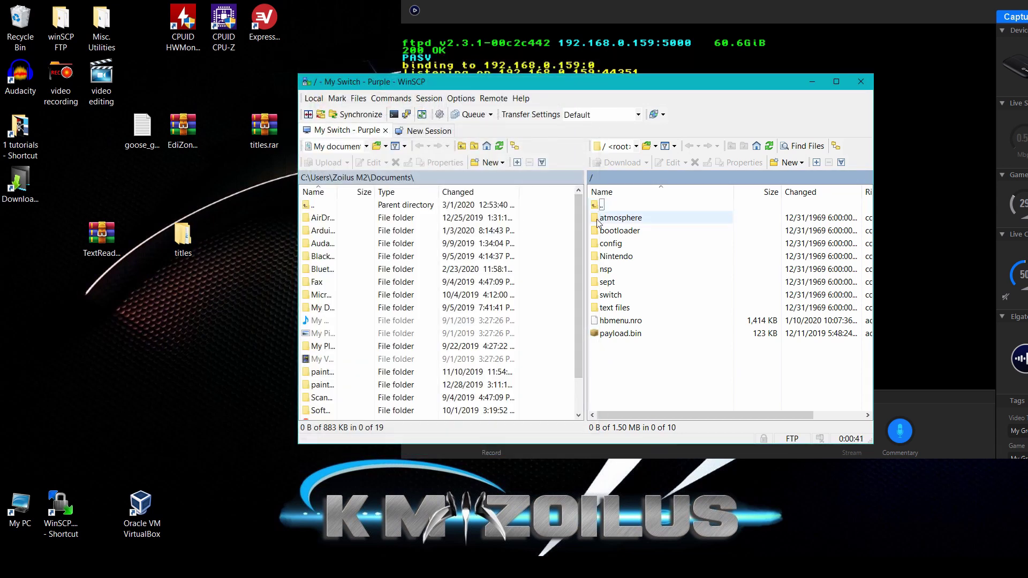
Navigate WinSCP to /atmosphere/contents/ and open the desktop titles folder with 544 title folders.
double_click(607, 219)
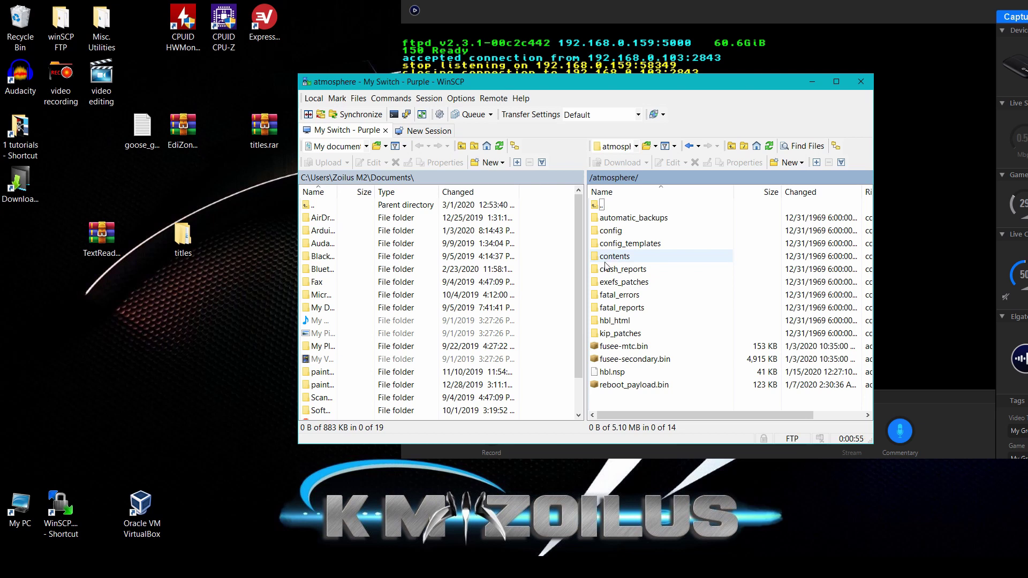
click(186, 242)
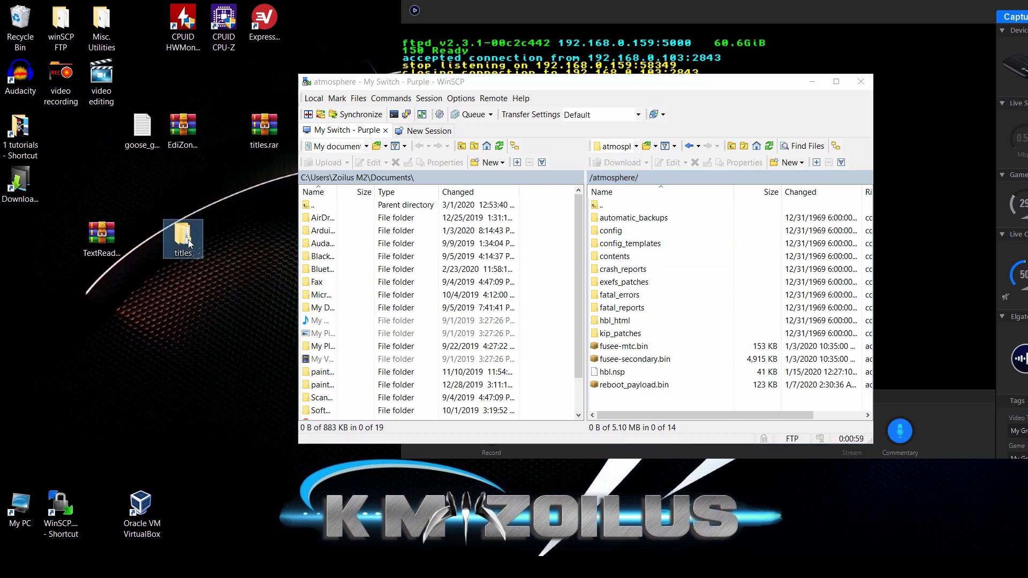
double_click(620, 258)
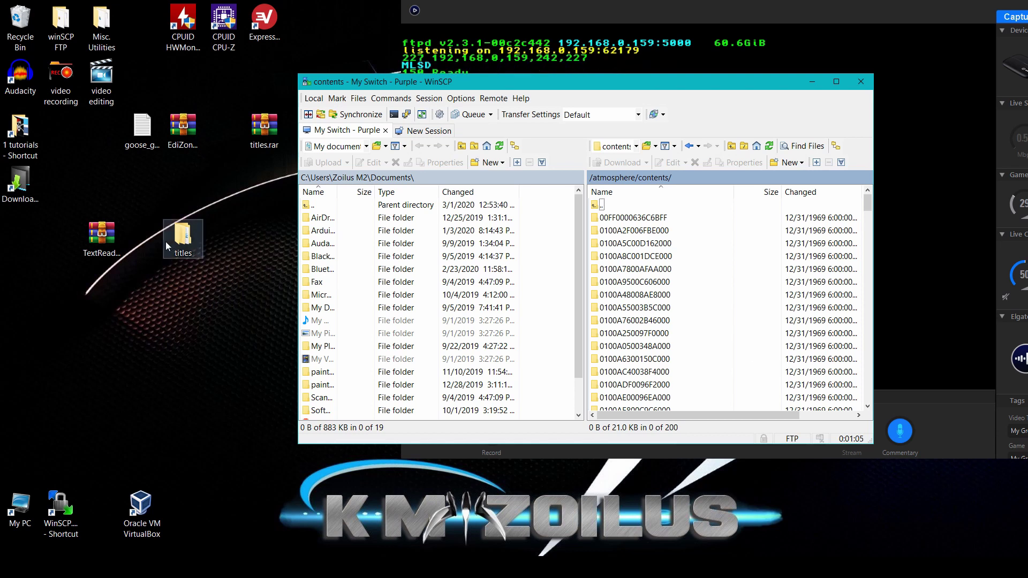
double_click(184, 242)
drag(328, 89, 229, 66)
click(156, 190)
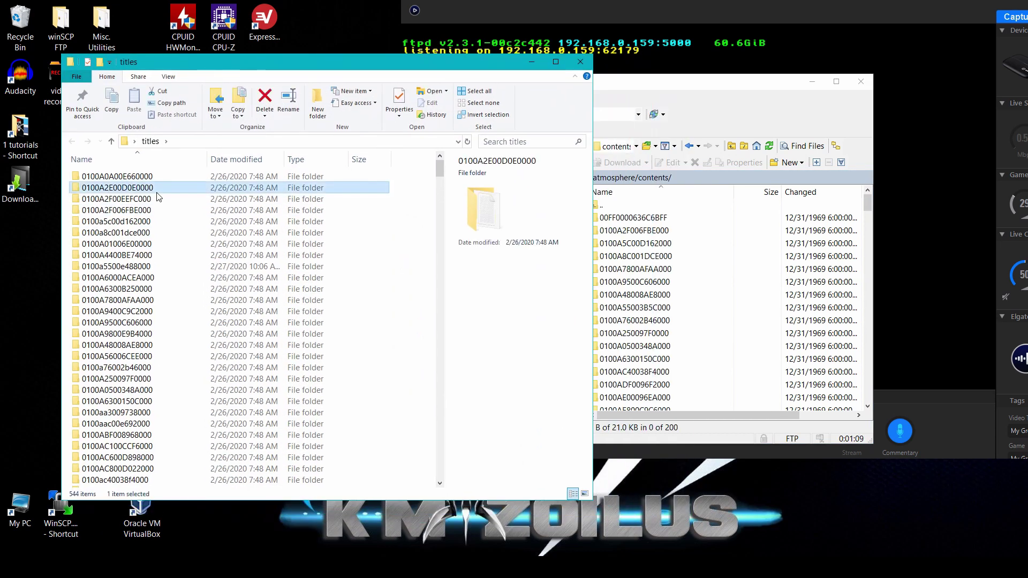
Upload all 544 title folders to /atmosphere/contents/, overwriting existing files without further prompts.
key(ctrl+a)
drag(154, 206, 752, 396)
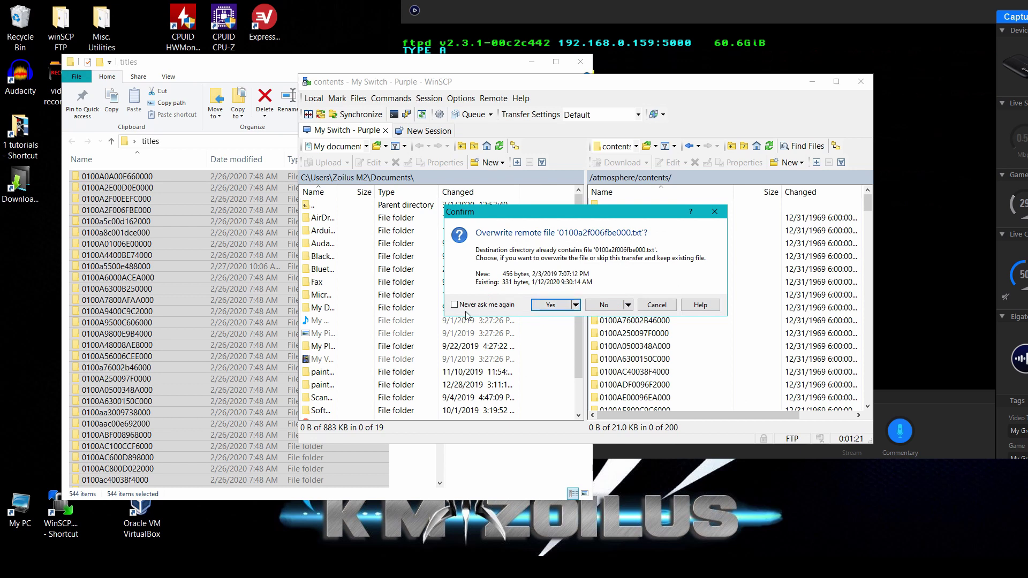
click(552, 309)
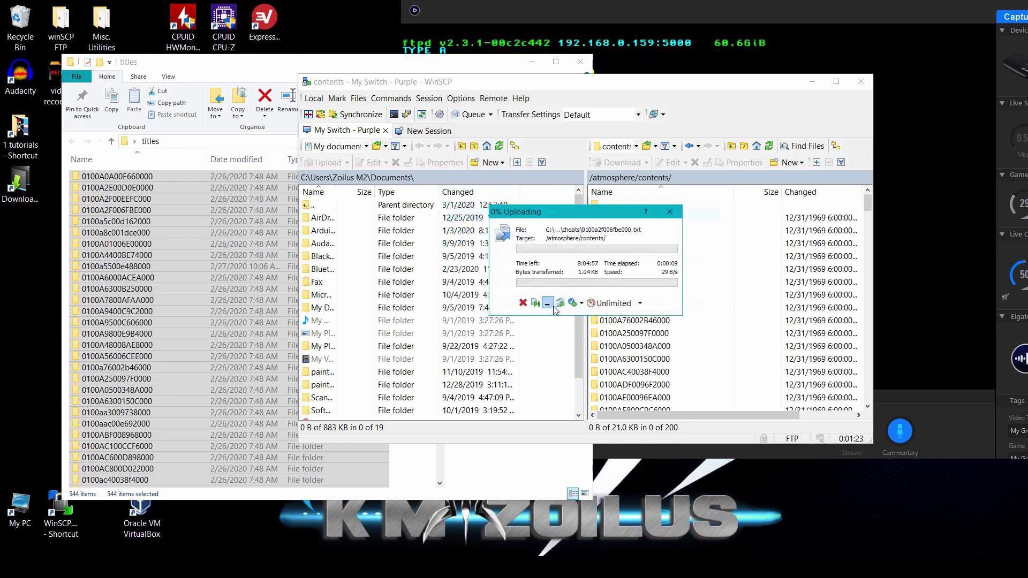
key(alt+n)
click(546, 305)
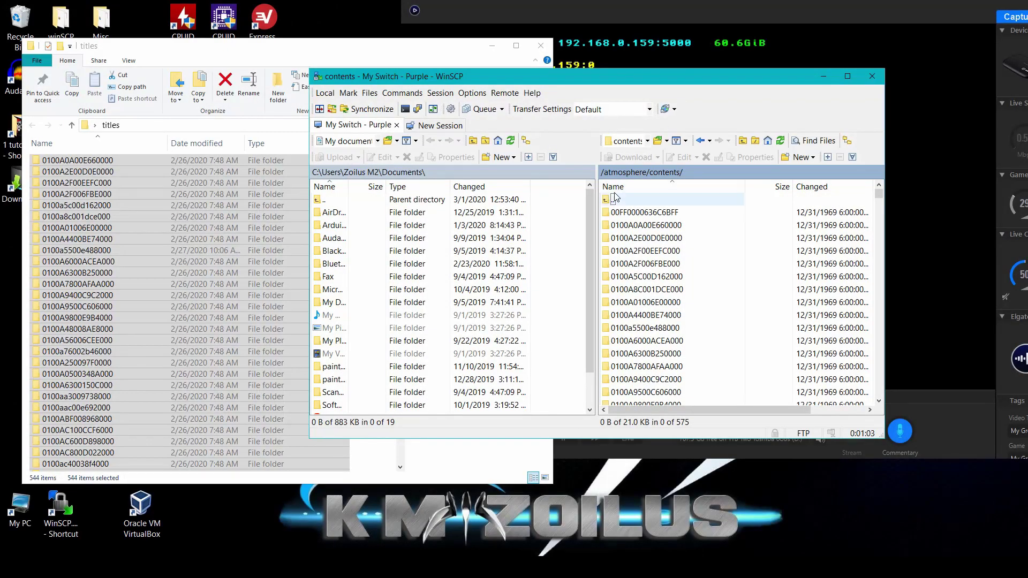
Close the titles folder window and delete the titles folder from the desktop.
click(307, 53)
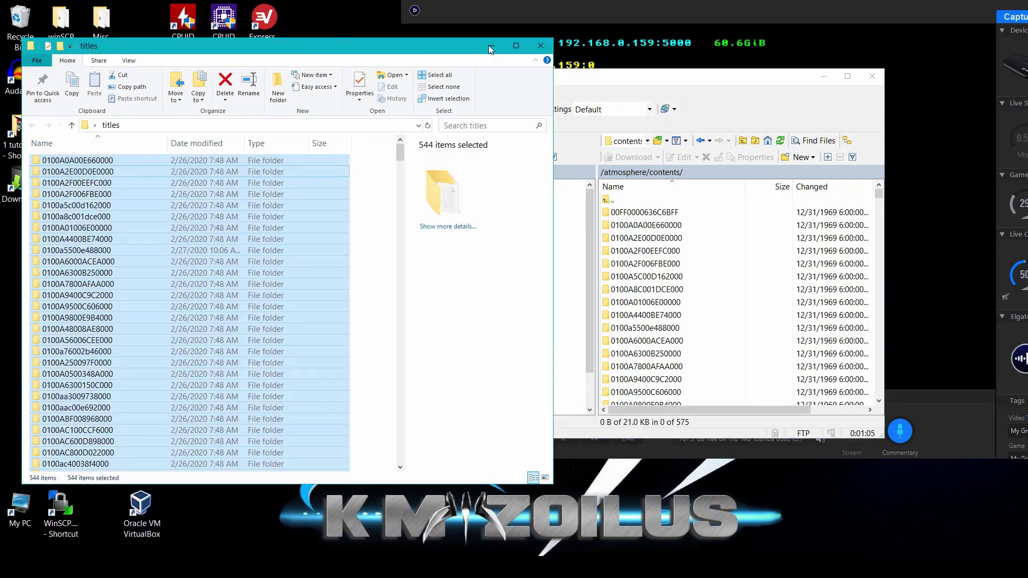
click(538, 44)
click(192, 238)
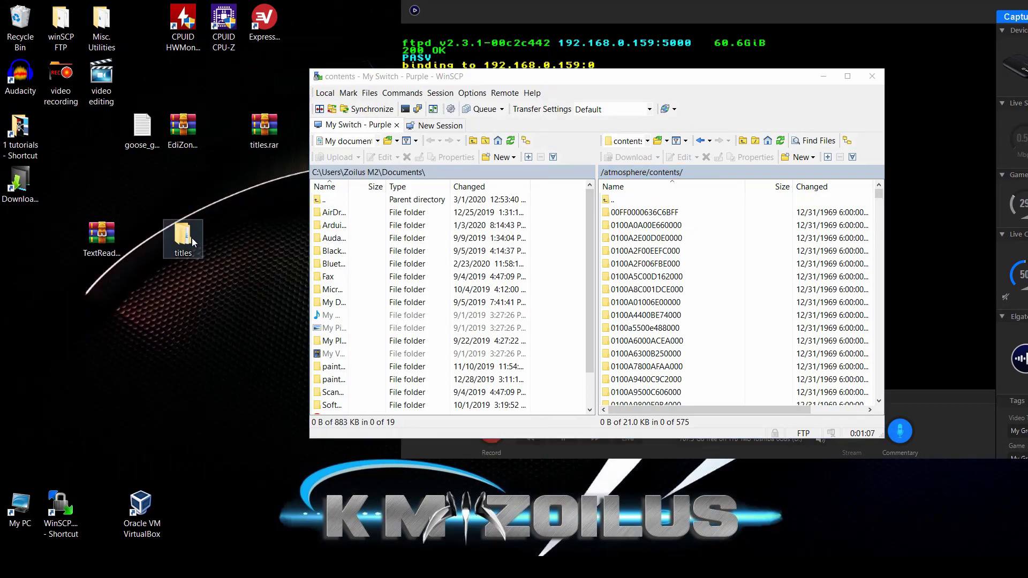
key(Delete)
key(Return)
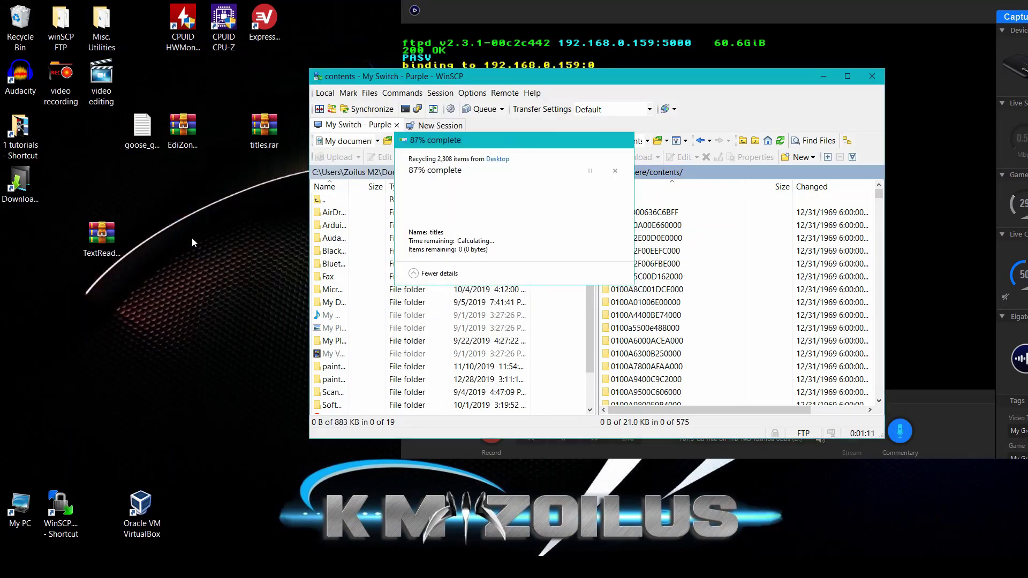
Select goose_game_guide_The_Pub.txt and take WinSCP back up to the SD card root.
click(136, 130)
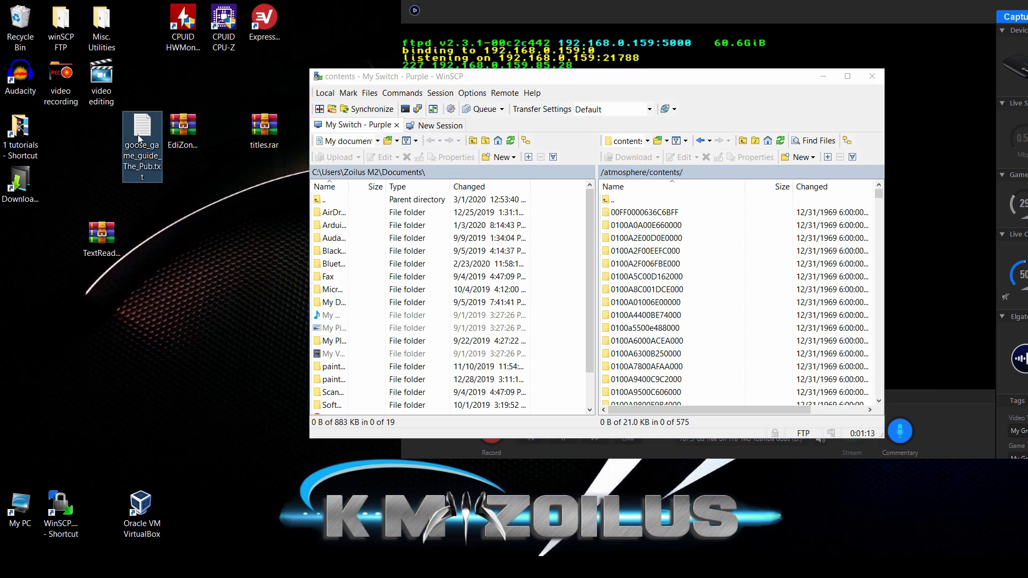
double_click(608, 200)
double_click(608, 200)
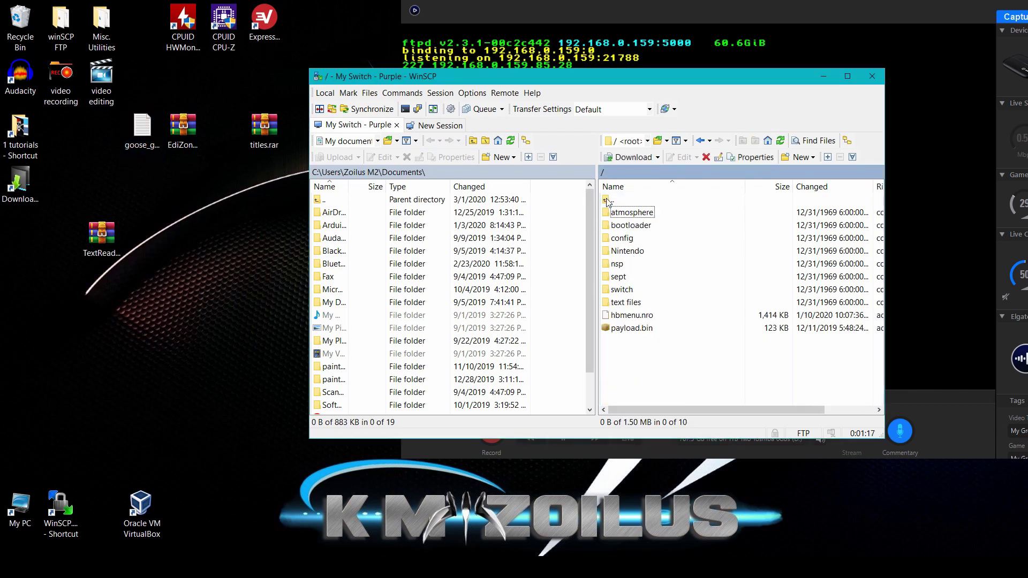
Upload goose_game_guide_The_Pub.txt from the desktop into the remote /text files/ folder.
double_click(619, 303)
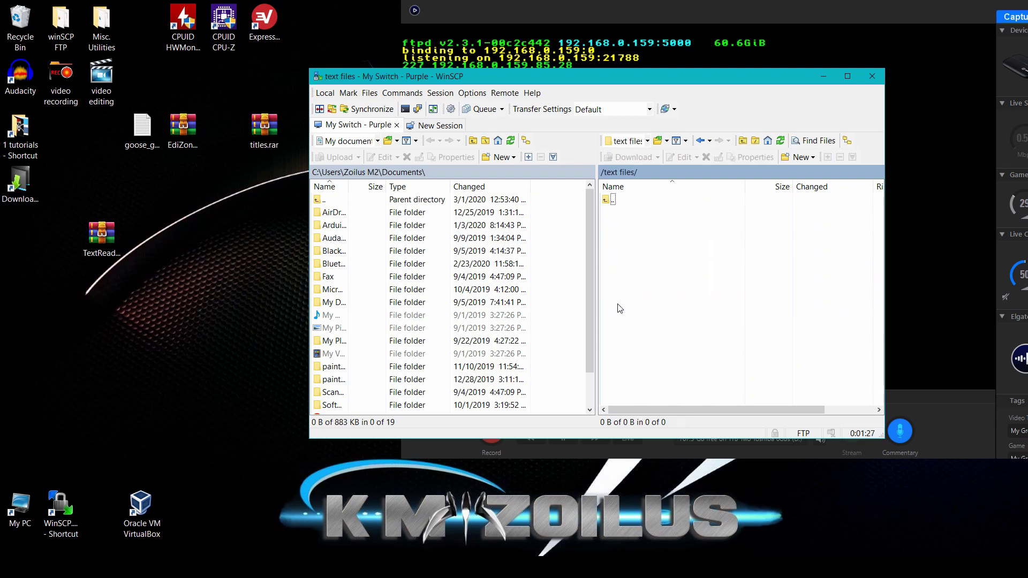
click(143, 144)
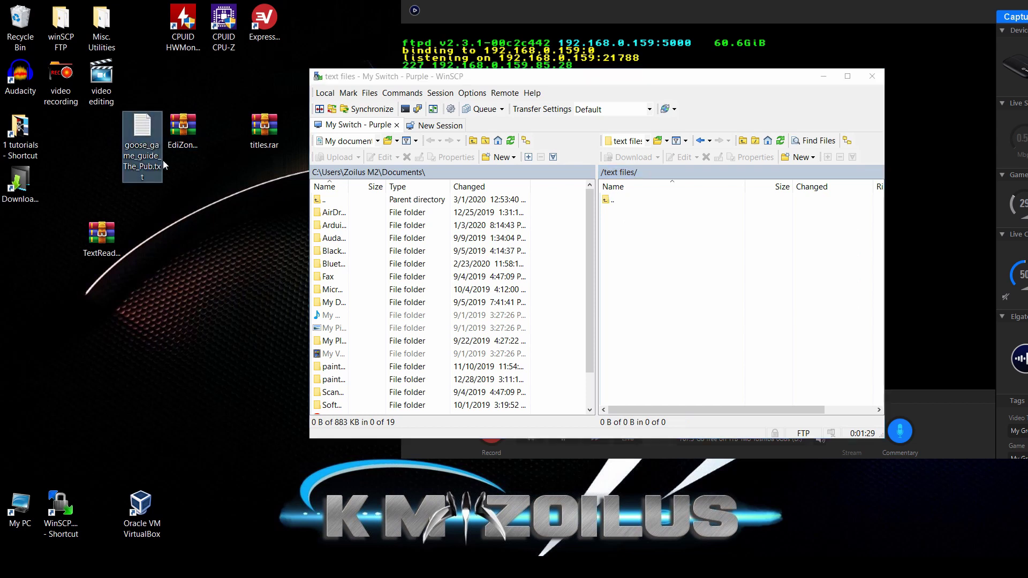
drag(147, 131, 679, 241)
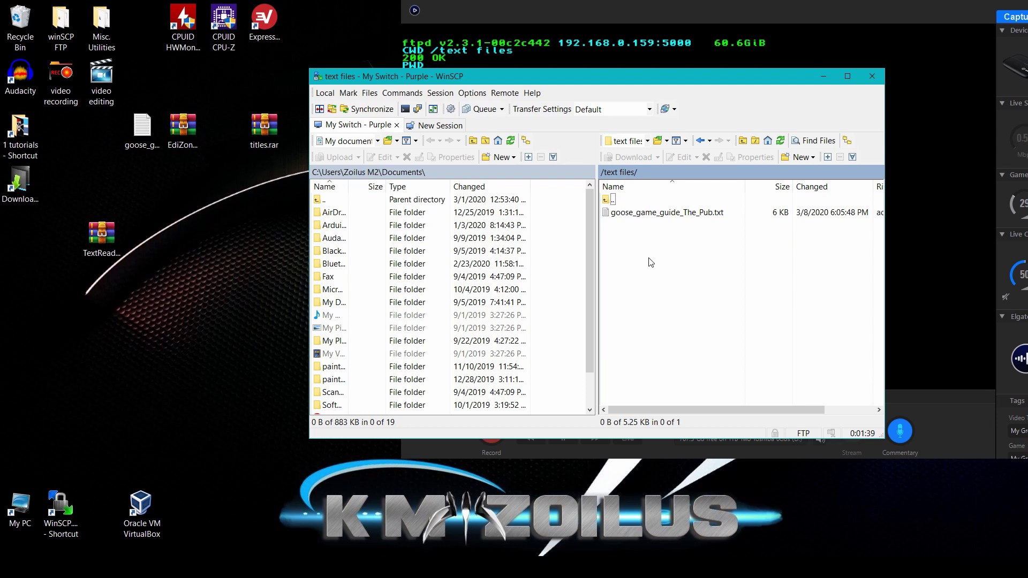
Close WinSCP so the Switch's FTP log of the completed upload stays visible.
click(872, 77)
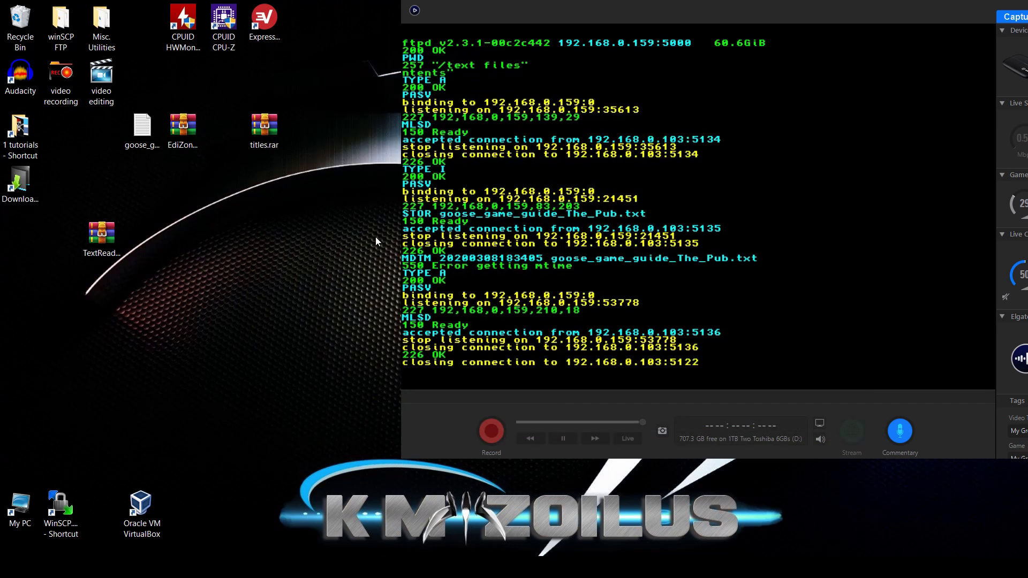